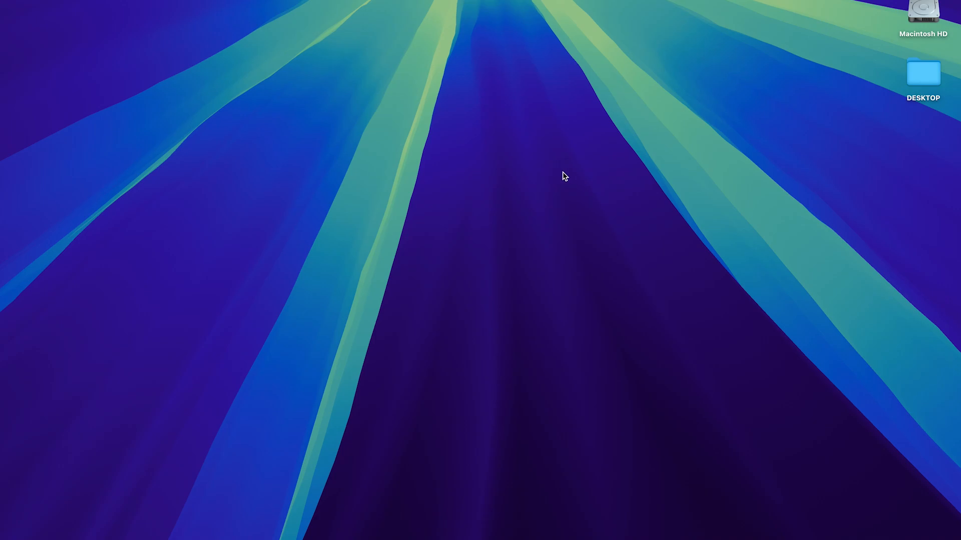
# - Create a new folder on the desktop and name it grc30
pyautogui.rightClick(494, 142)
pyautogui.click(512, 145)
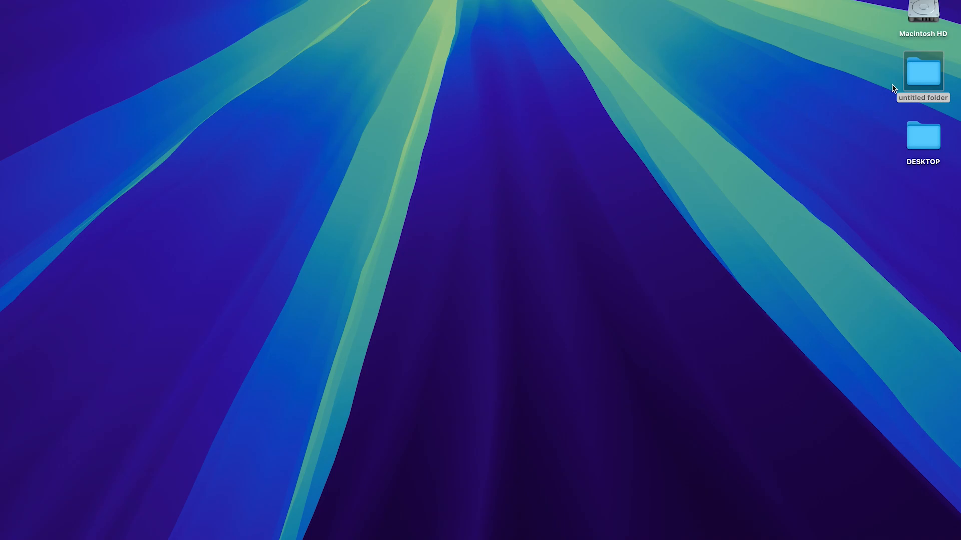
pyautogui.click(914, 82)
pyautogui.press('Return')
pyautogui.write('grc30')
pyautogui.press('Return')
# - Open the grc30 folder and create a subfolder inside it named grc30_250122
pyautogui.doubleClick(924, 75)
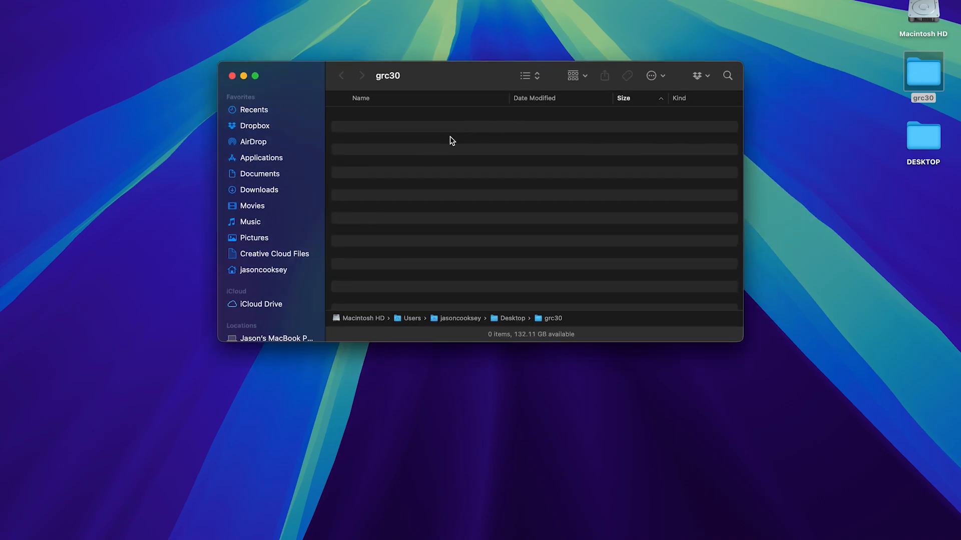
pyautogui.rightClick(458, 157)
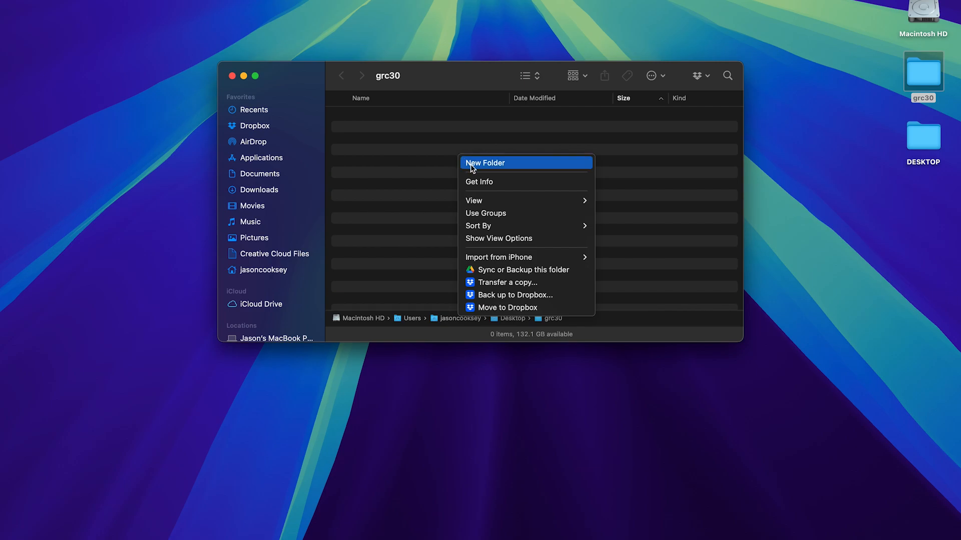
pyautogui.click(471, 163)
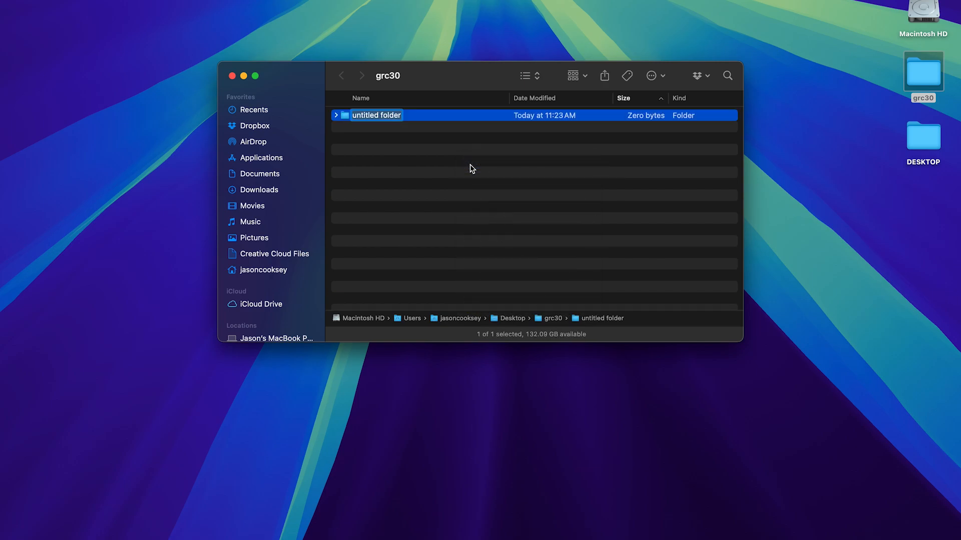
pyautogui.write('grc_')
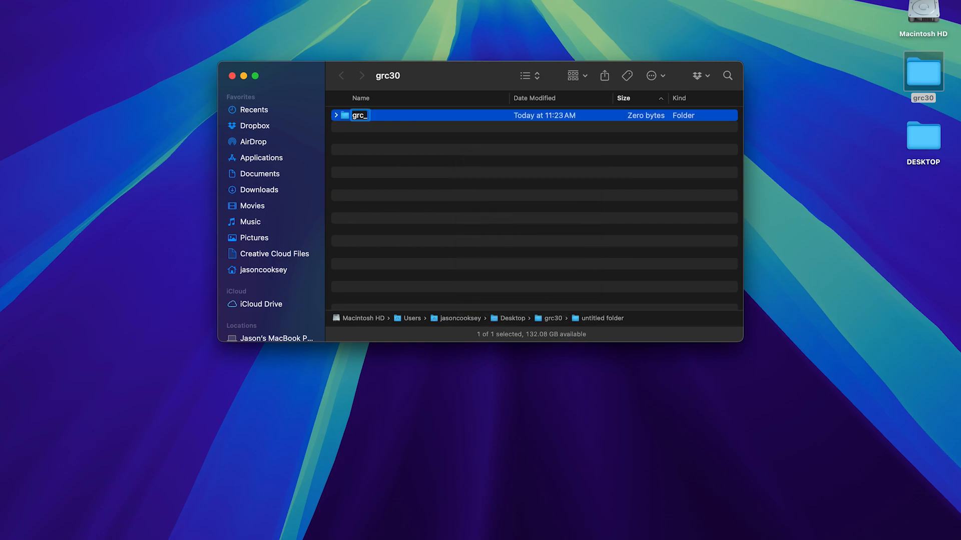
pyautogui.press('BackSpace')
pyautogui.write('30_250122')
pyautogui.press('Return')
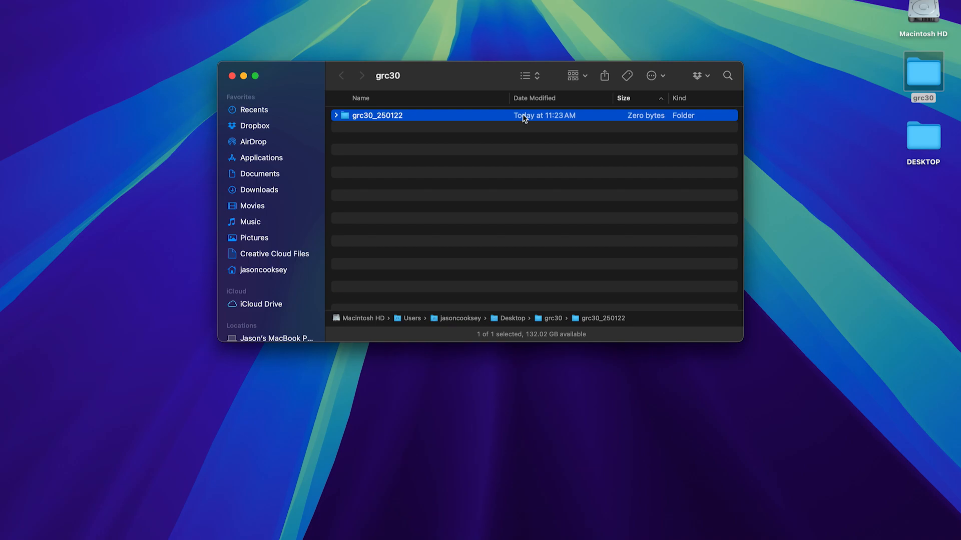
# - Show the folder contents as columns and select the grc30_250122 subfolder inside grc30
pyautogui.click(535, 78)
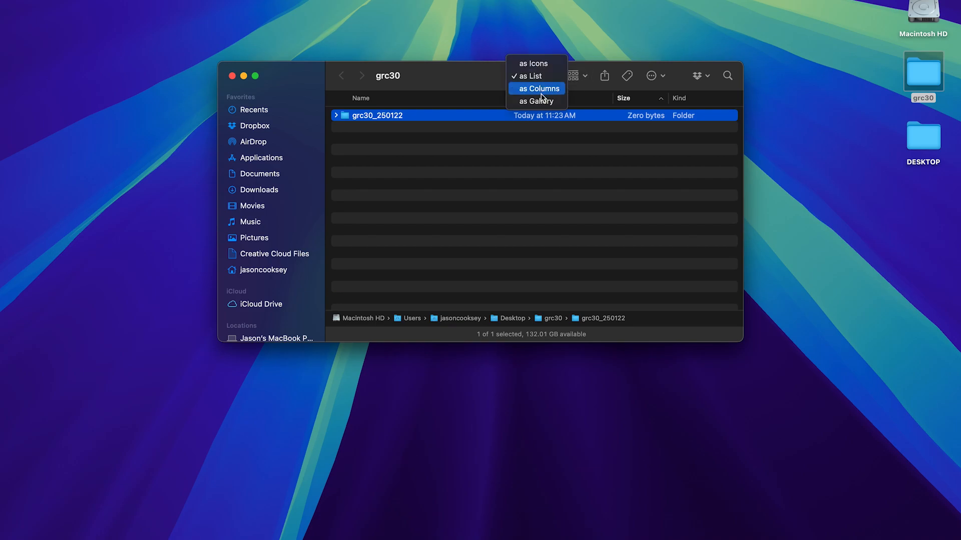
pyautogui.click(542, 90)
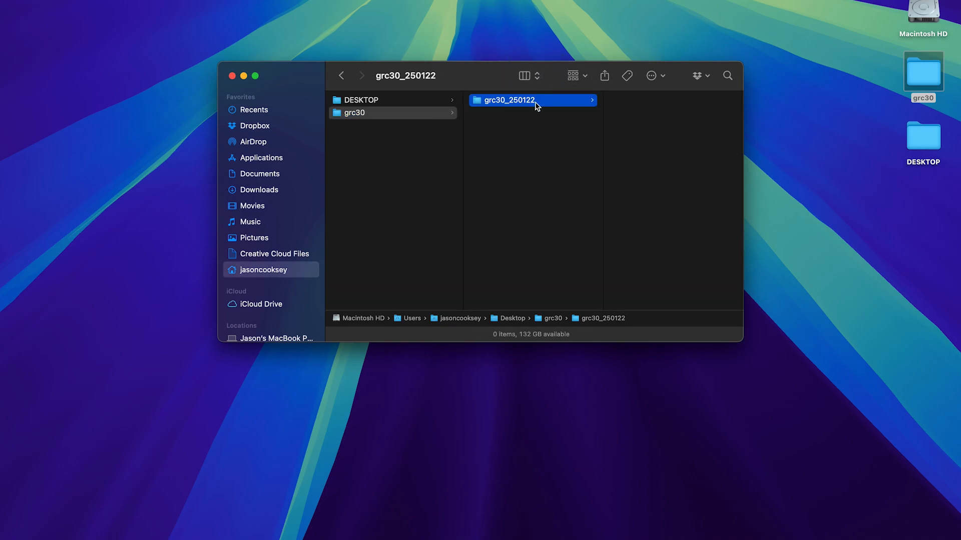
pyautogui.click(335, 116)
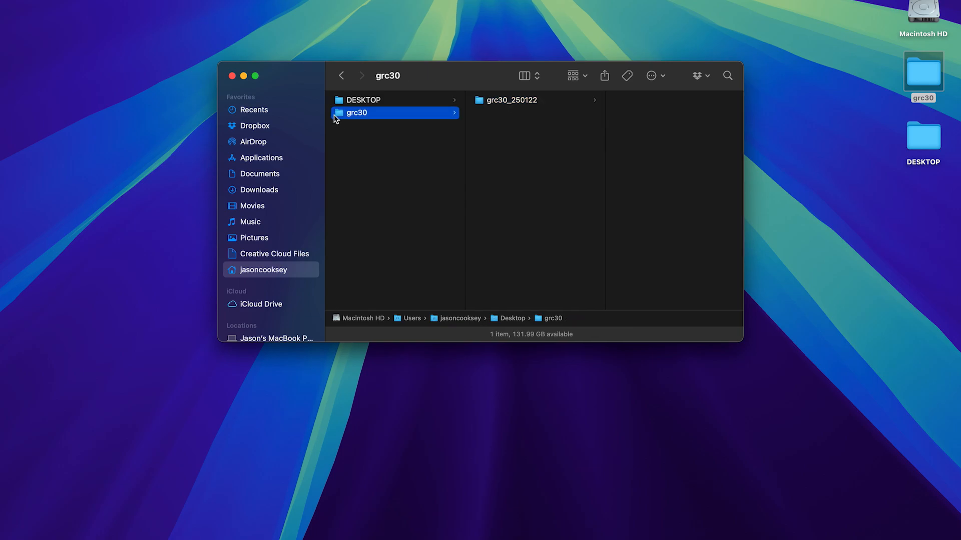
pyautogui.click(494, 99)
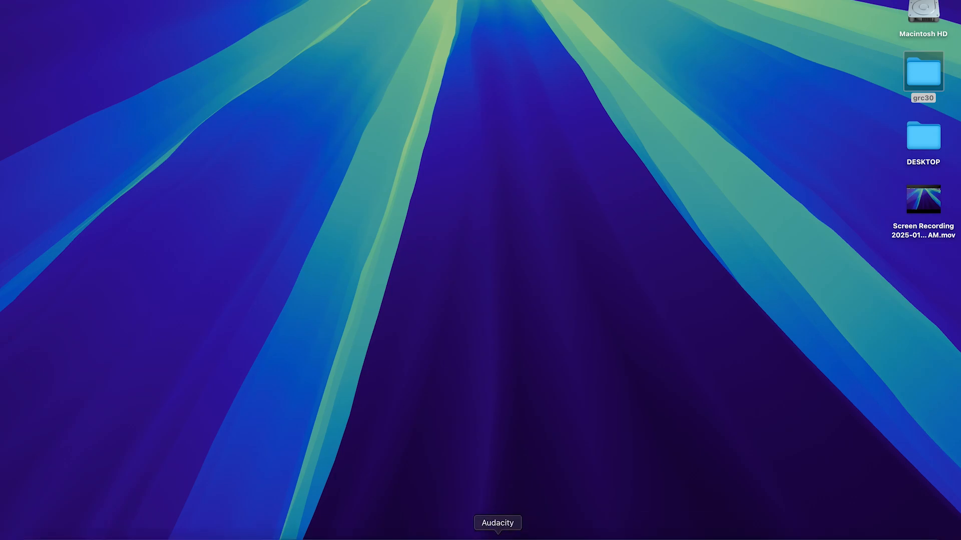
# - Launch Adobe InDesign 2025 and create a new document from the Letter preset, 8.5 x 11 in
pyautogui.click(498, 539)
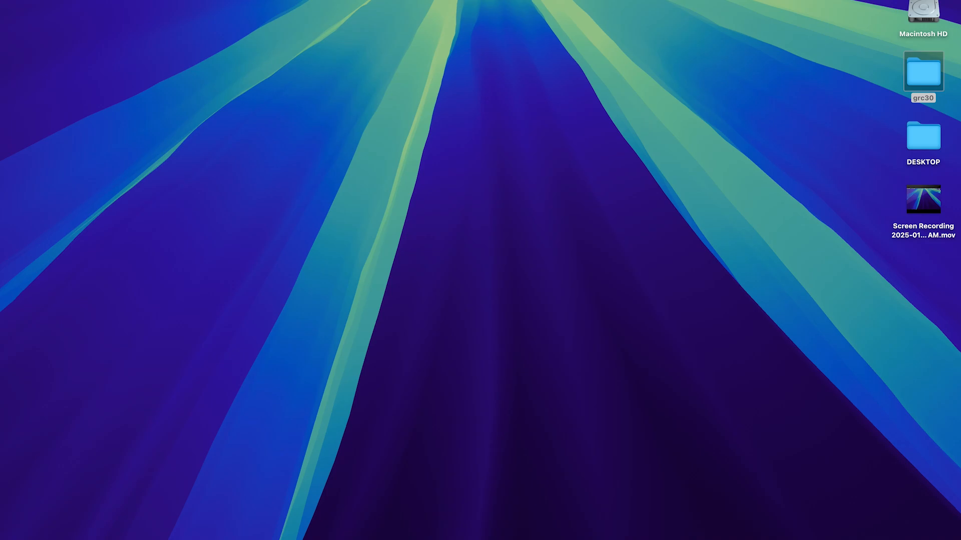
pyautogui.press('super+space')
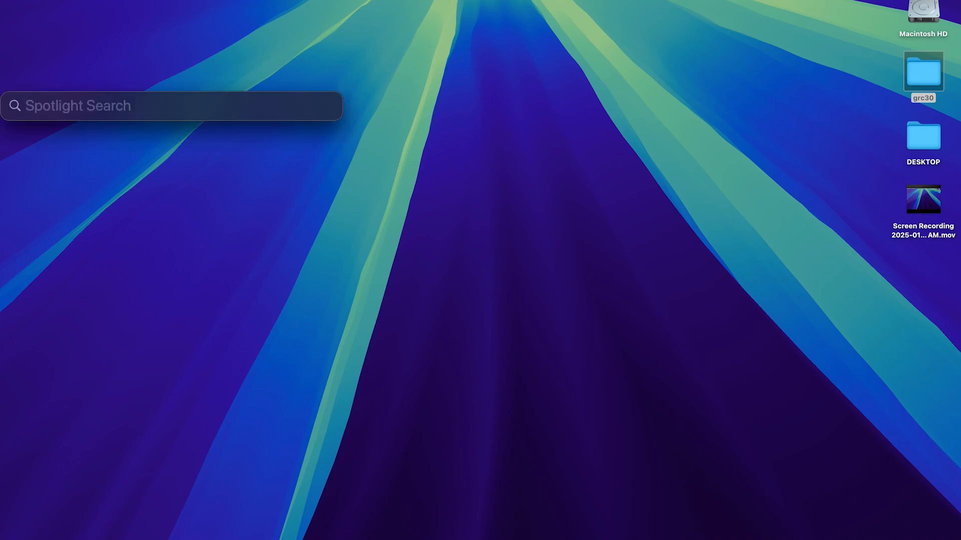
pyautogui.write('ind')
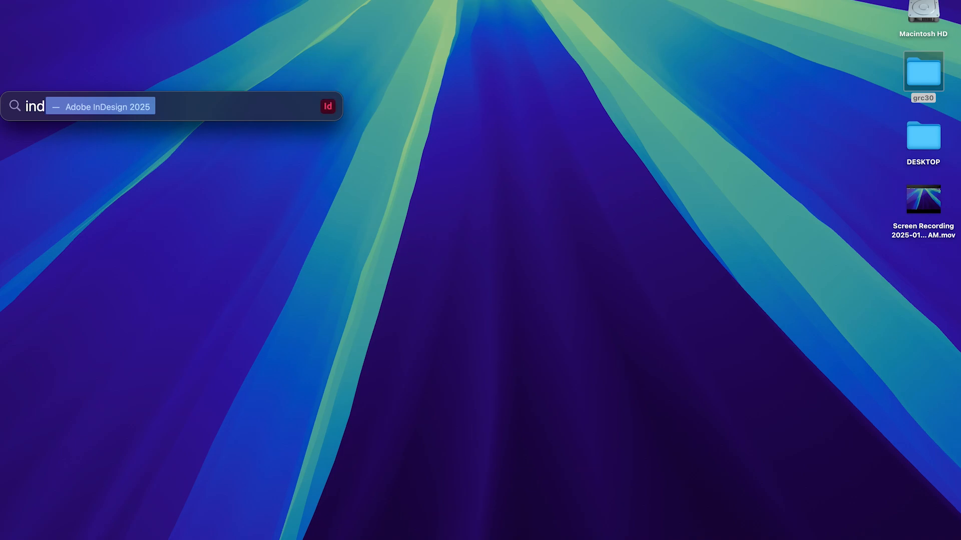
pyautogui.press('Return')
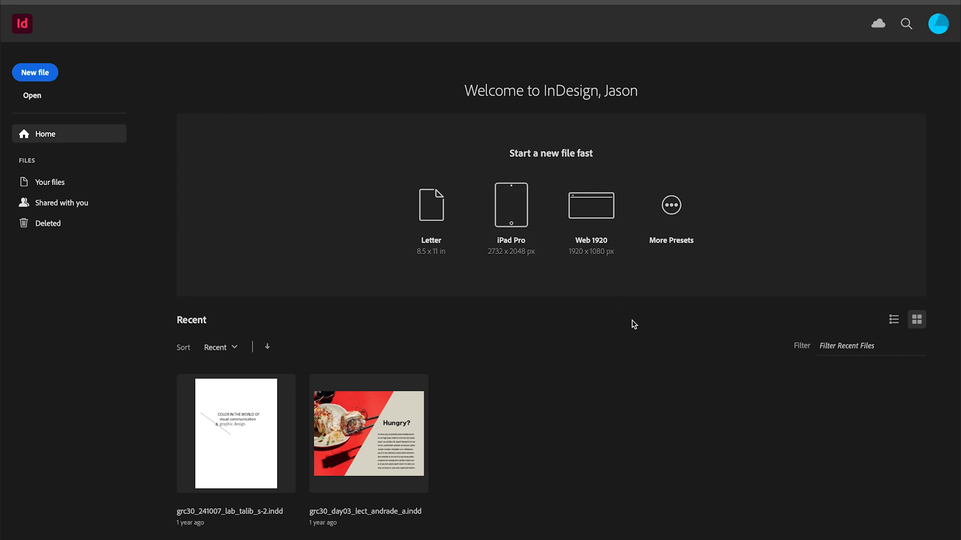
pyautogui.click(433, 212)
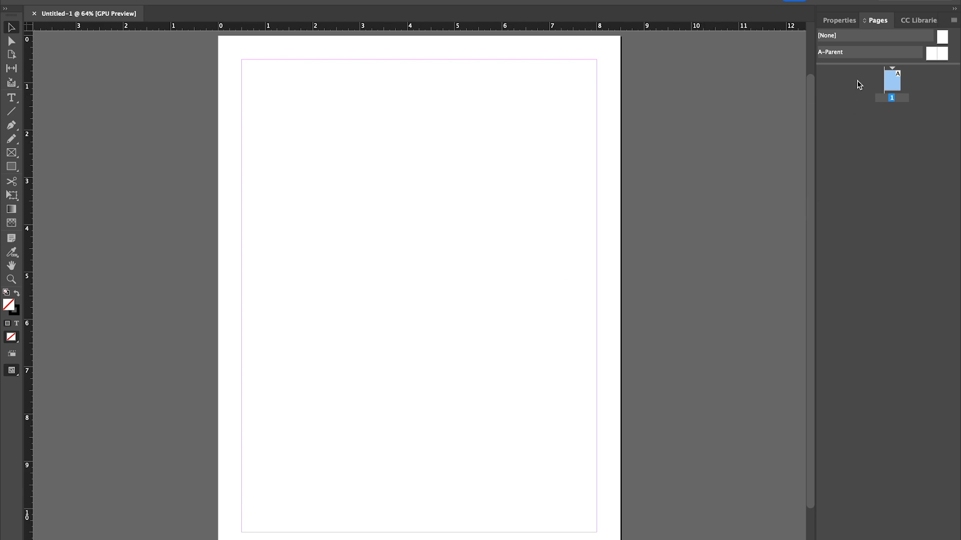
# - Compare the panel layouts of the Book, Review, Essentials Classic and Digital Publishing workspaces
pyautogui.click(856, 3)
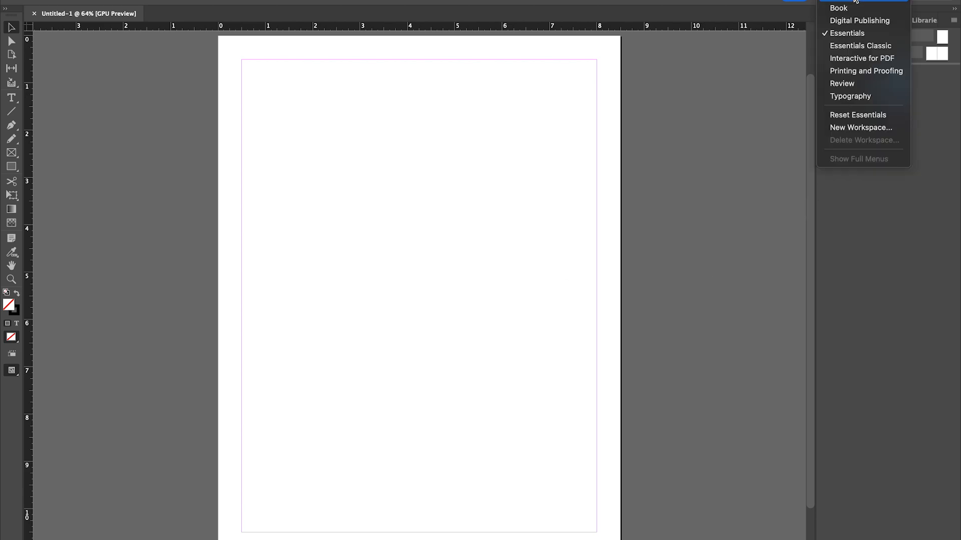
pyautogui.click(849, 7)
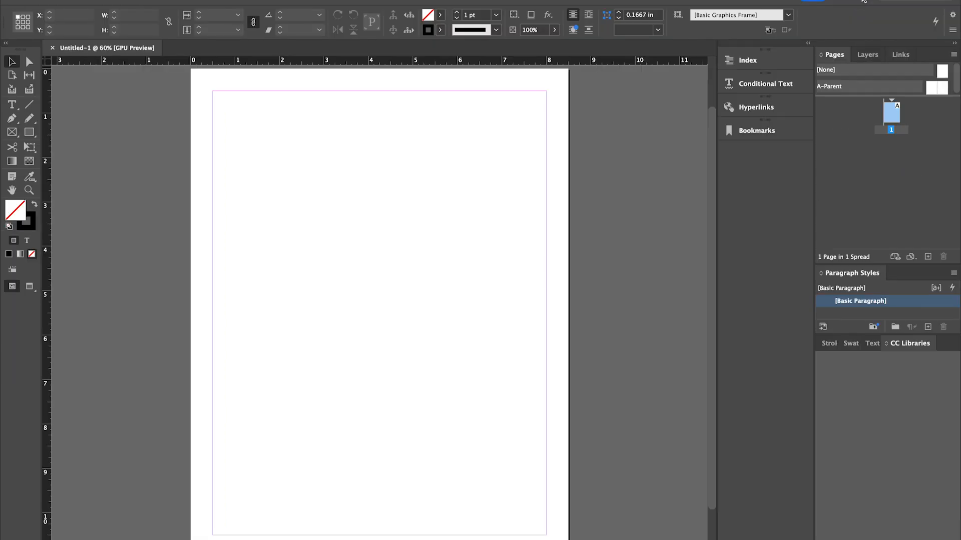
pyautogui.click(863, 1)
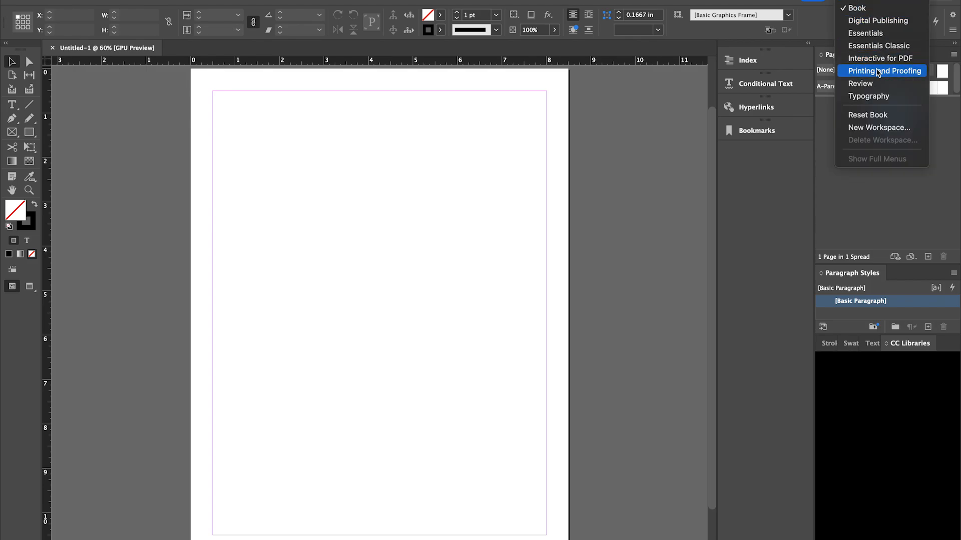
pyautogui.click(869, 84)
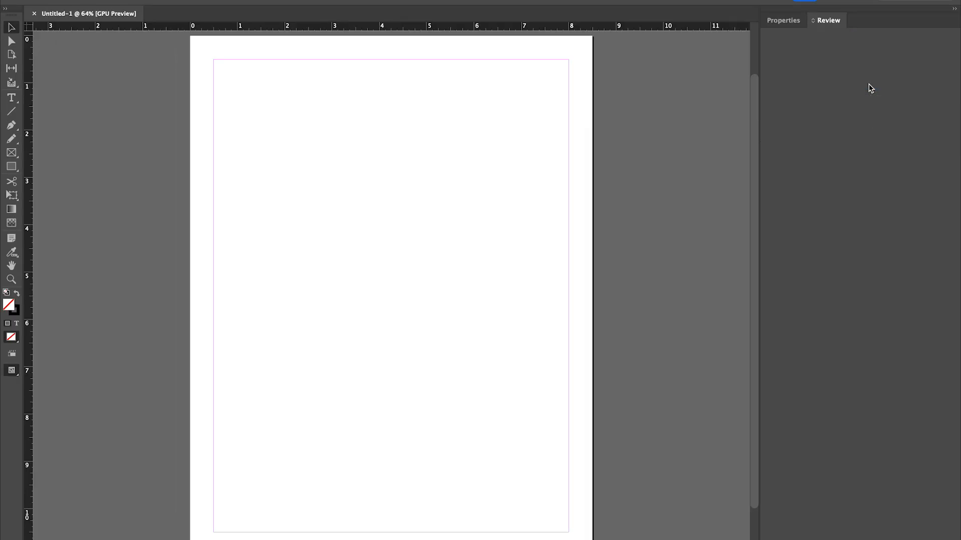
pyautogui.click(862, 1)
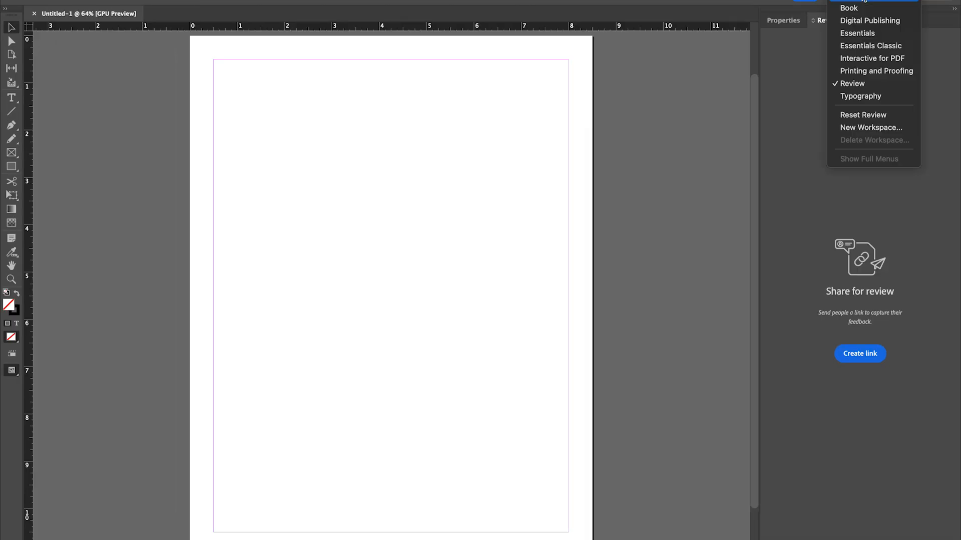
pyautogui.click(858, 48)
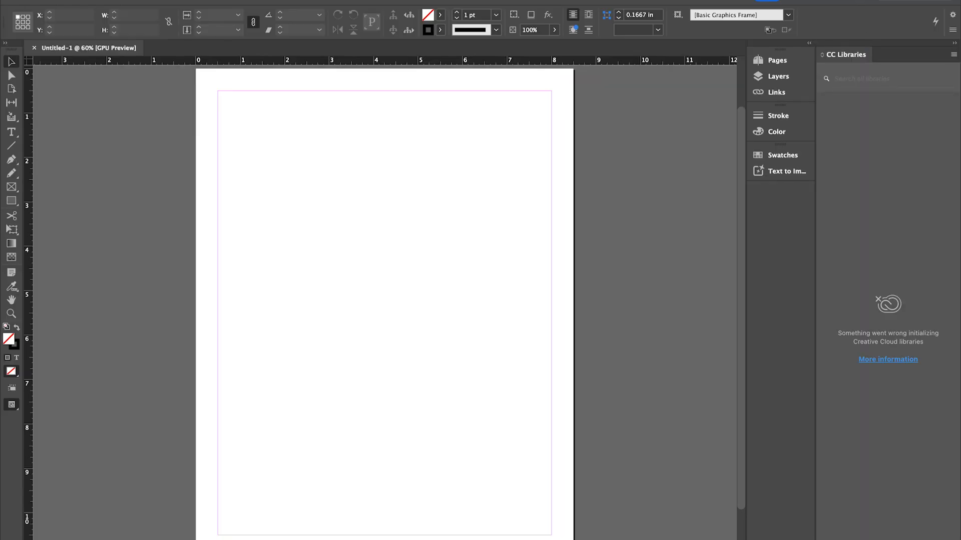
pyautogui.click(862, 1)
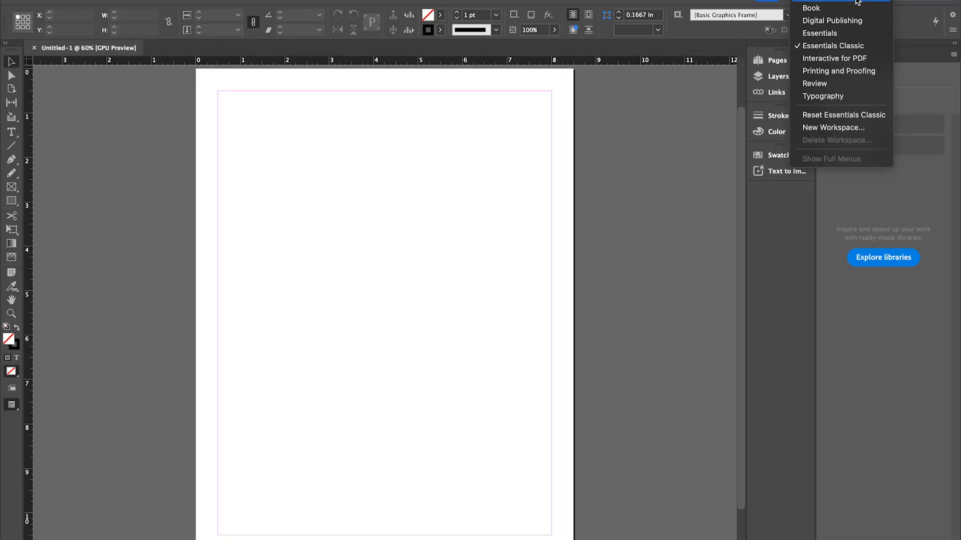
pyautogui.click(833, 20)
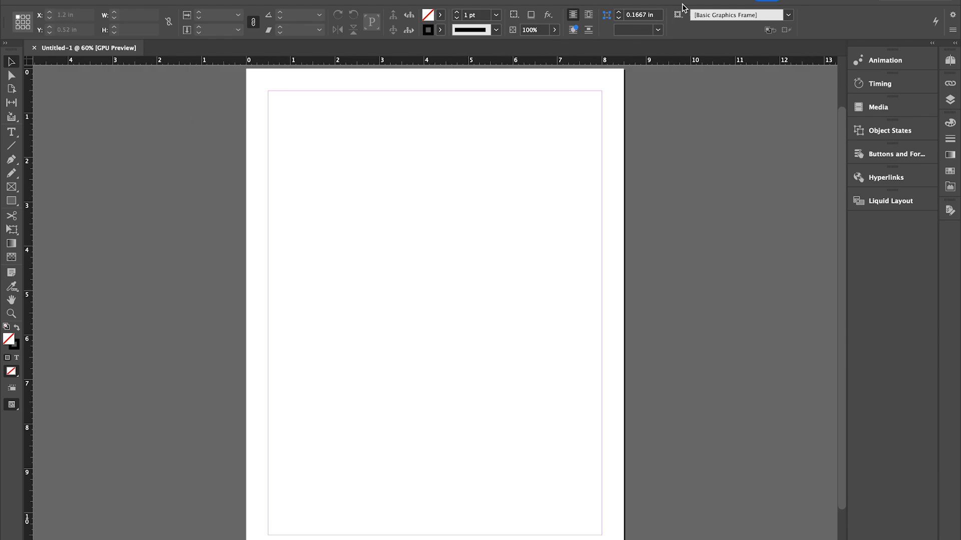
pyautogui.click(815, 1)
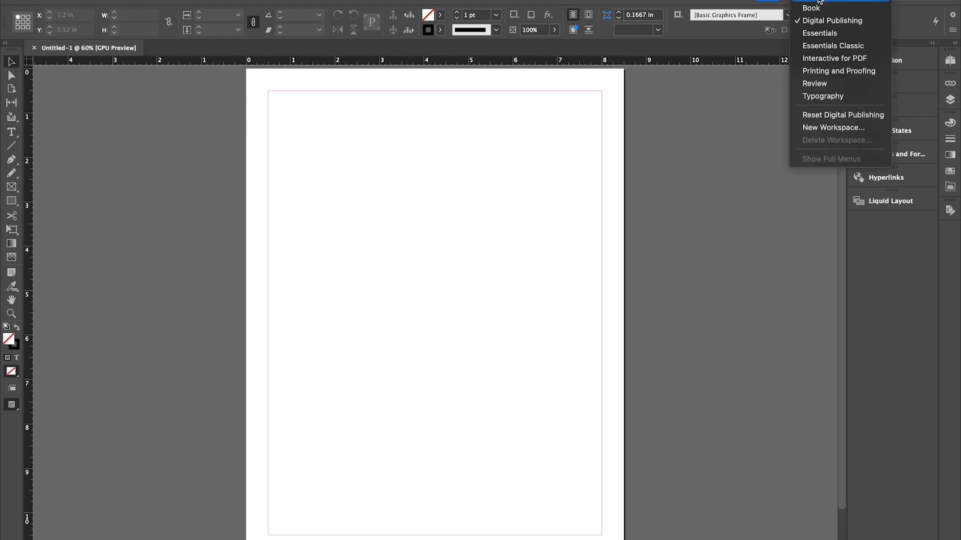
pyautogui.click(819, 6)
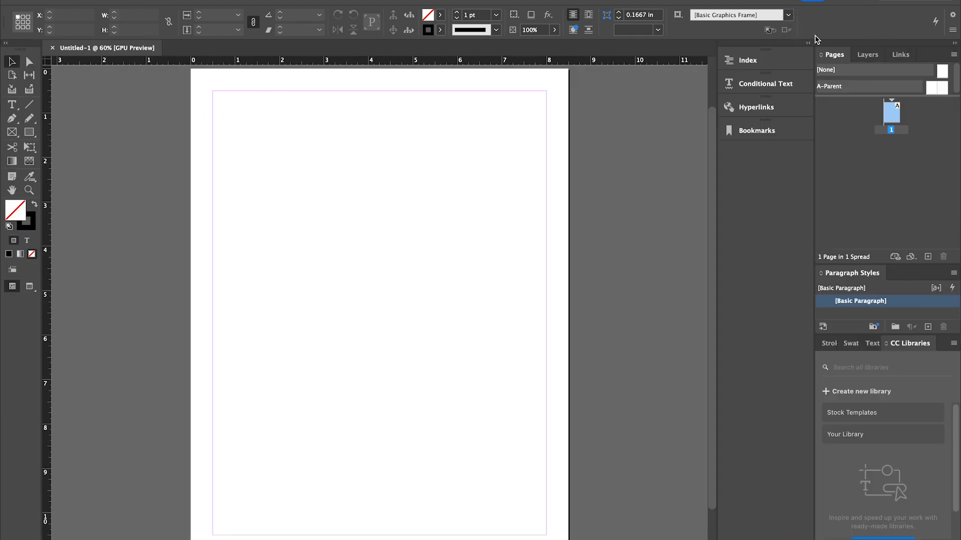
# - Customize the Essentials Classic workspace by closing the CC Libraries panel and expanding the remaining docked panels
pyautogui.click(853, 1)
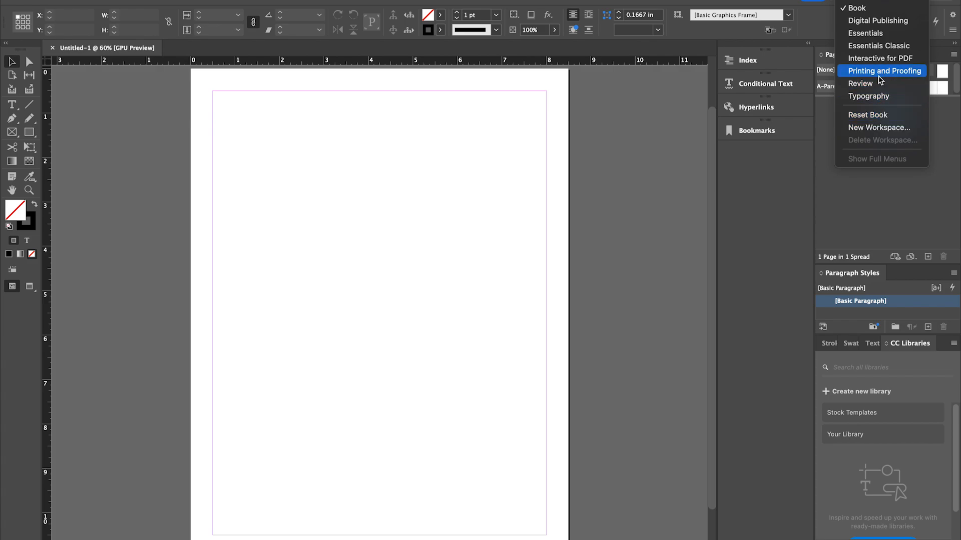
pyautogui.click(876, 45)
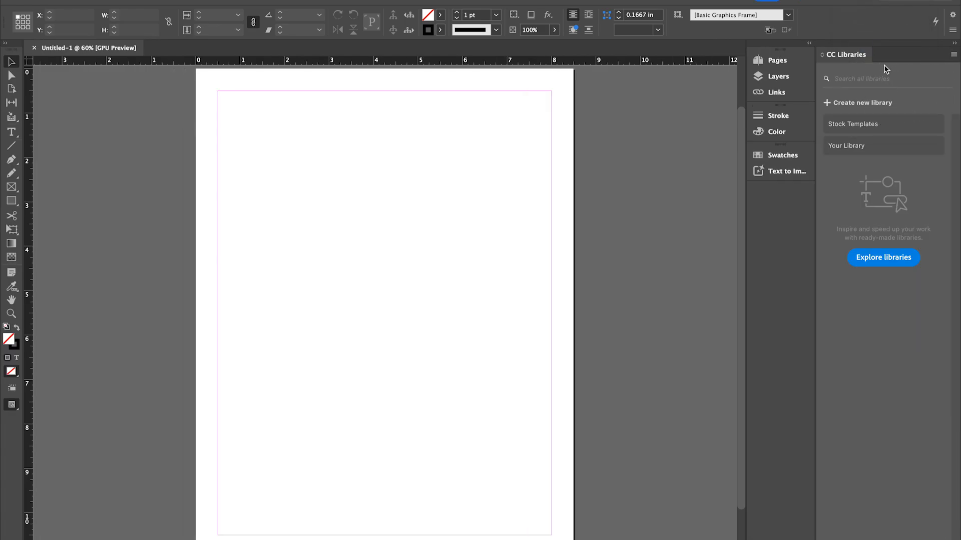
pyautogui.rightClick(844, 56)
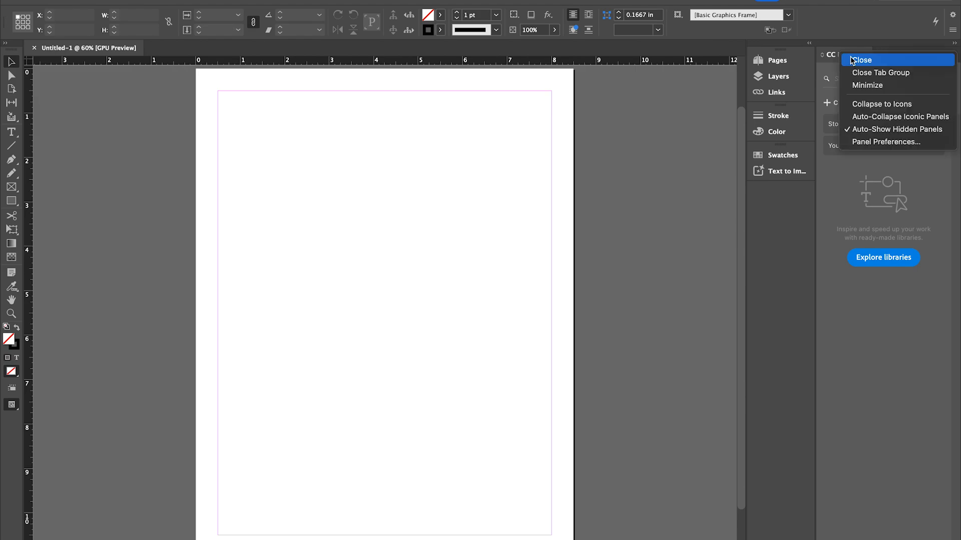
pyautogui.click(854, 60)
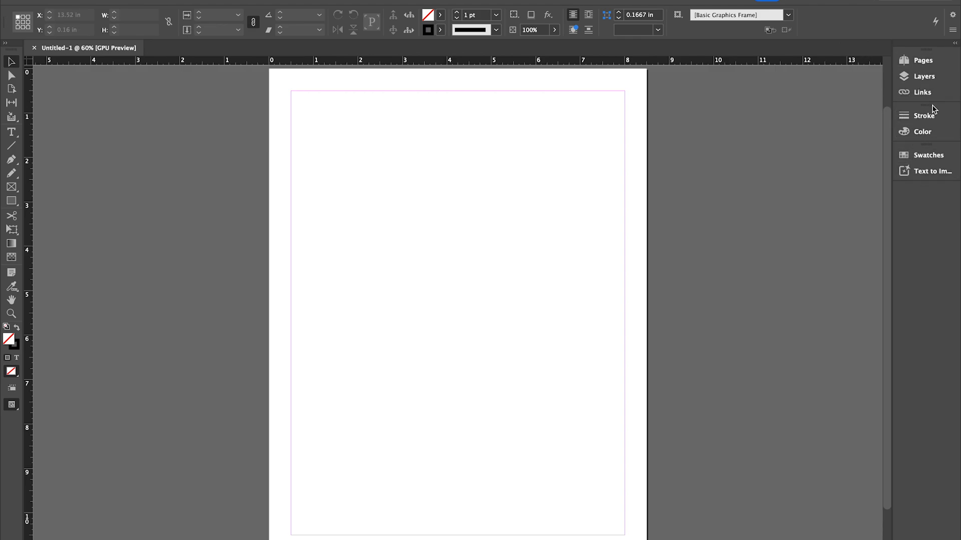
pyautogui.click(955, 46)
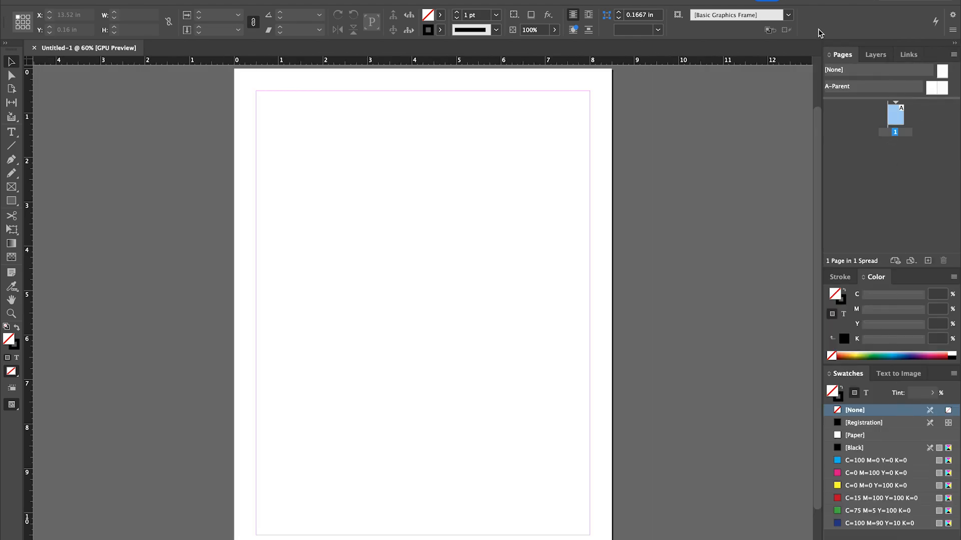
# - Save the current layout as a new workspace under the owner's first name, capturing panel locations and menu customization
pyautogui.click(864, 1)
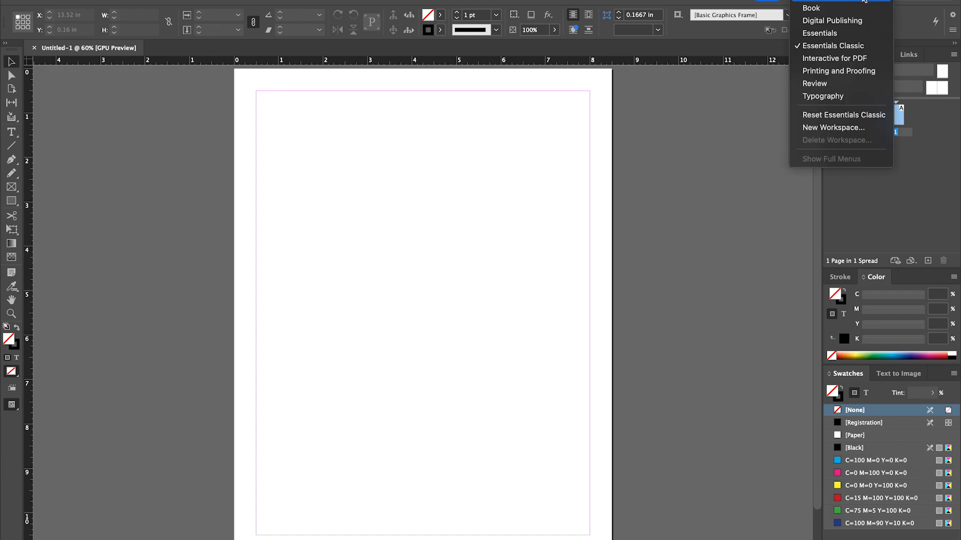
pyautogui.click(831, 129)
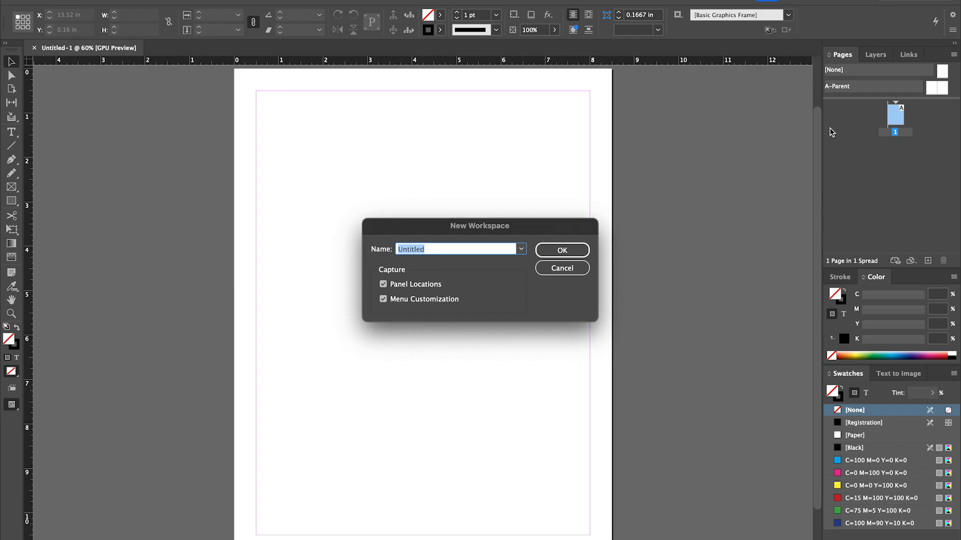
pyautogui.write('Jason')
pyautogui.click(582, 252)
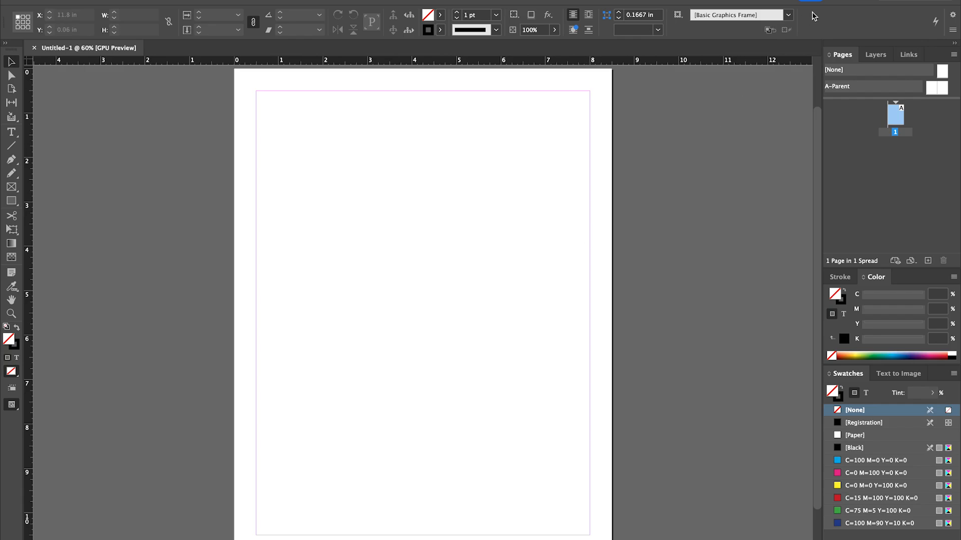
# - Switch from the custom workspace to the Book workspace
pyautogui.click(846, 1)
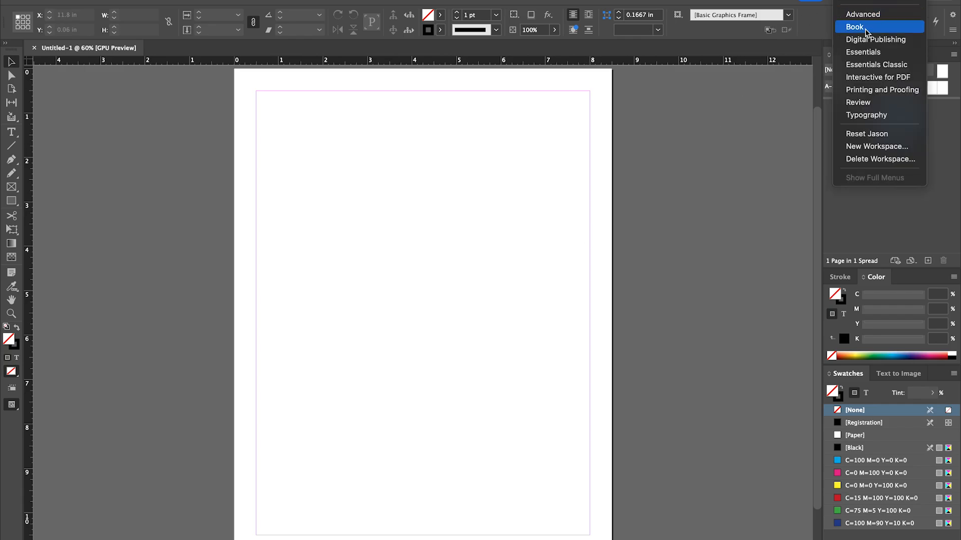
pyautogui.click(869, 26)
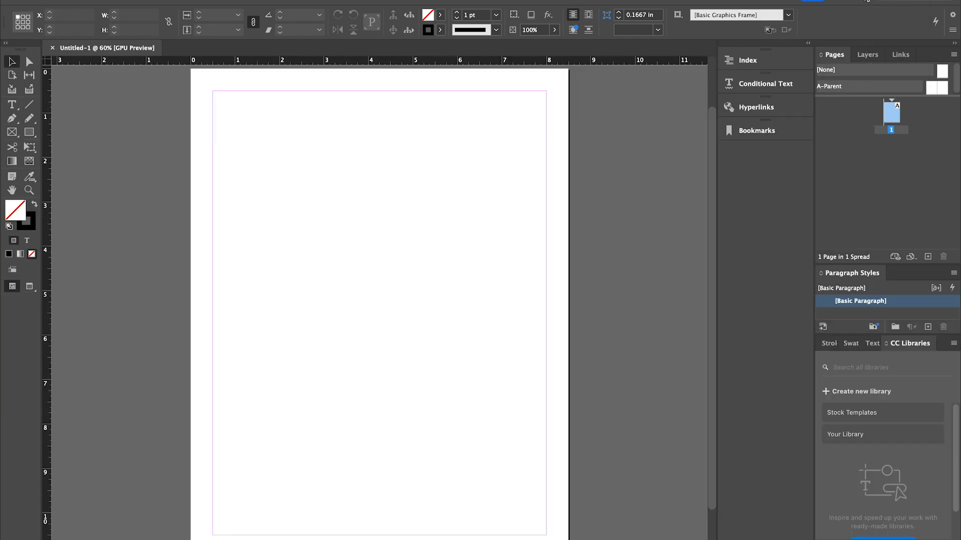
# - Switch from the Book workspace back to the saved custom workspace
pyautogui.click(867, 2)
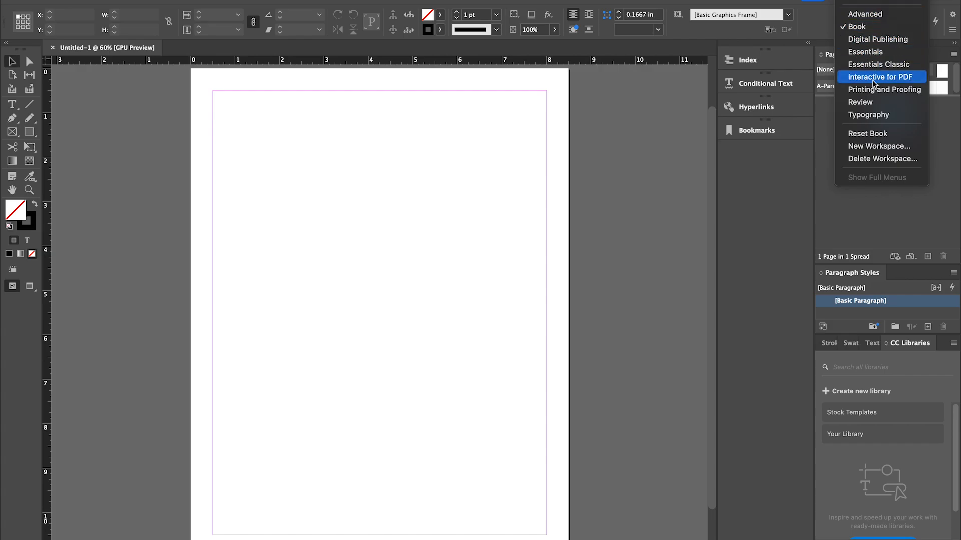
pyautogui.click(873, 78)
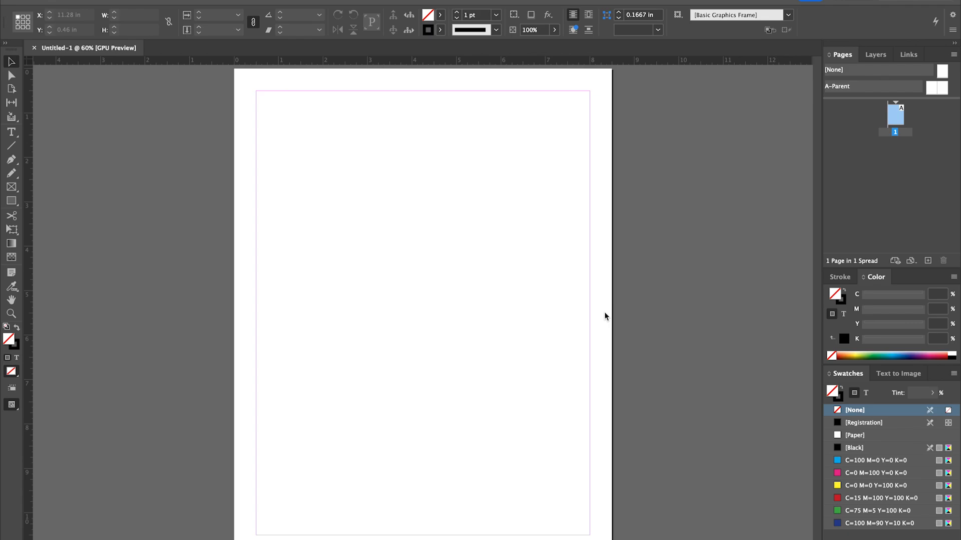
pyautogui.click(10, 78)
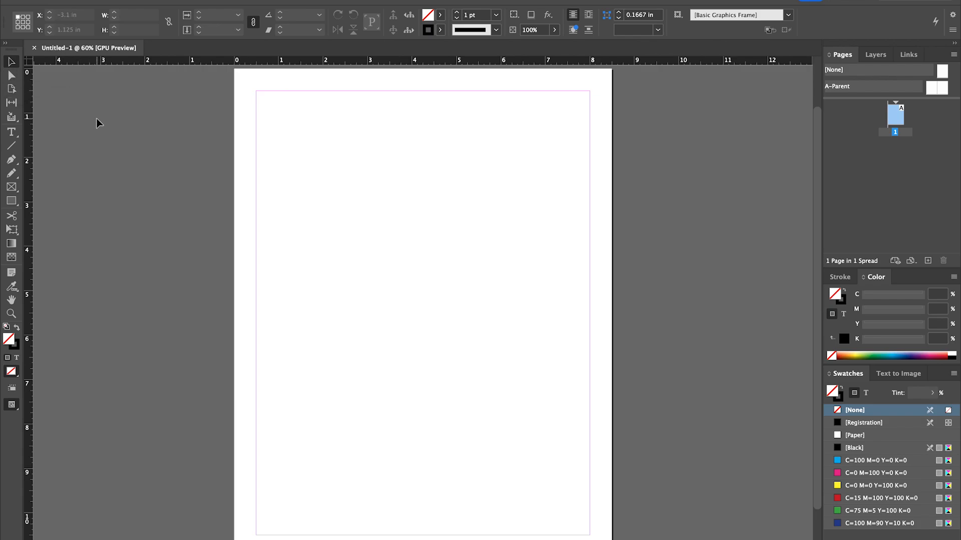
# - Add three new pages to the document after page 1
pyautogui.click(11, 299)
pyautogui.moveTo(230, 275); pyautogui.dragTo(262, 279)
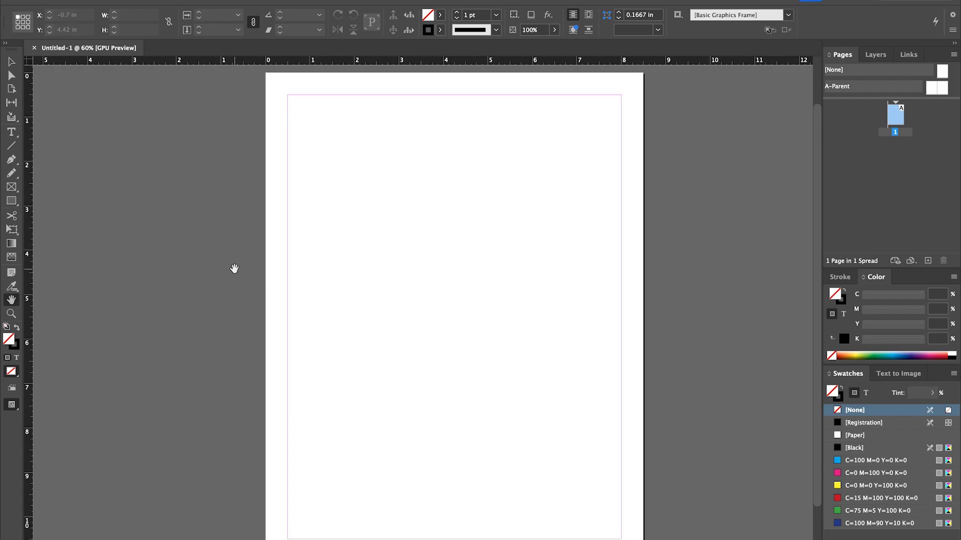
pyautogui.moveTo(234, 269); pyautogui.dragTo(235, 272)
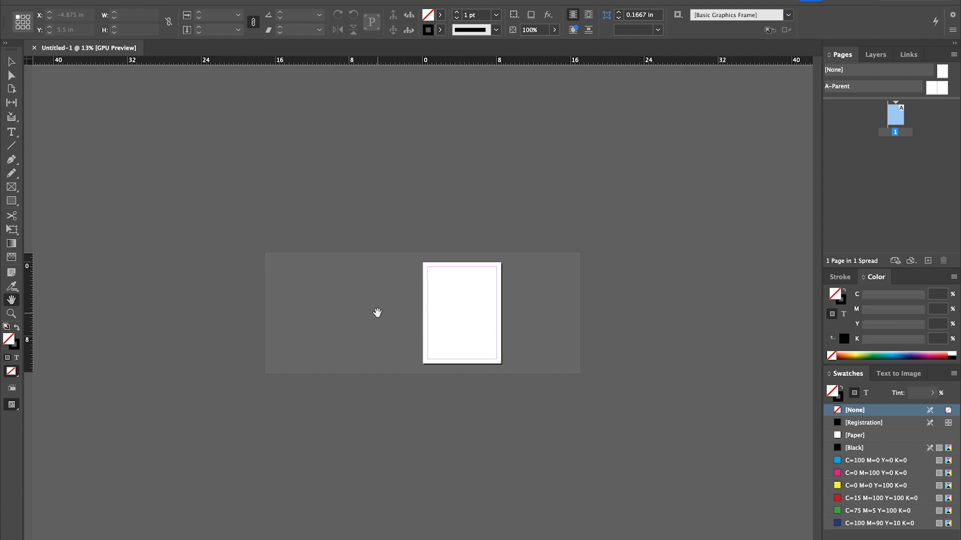
pyautogui.click(928, 261)
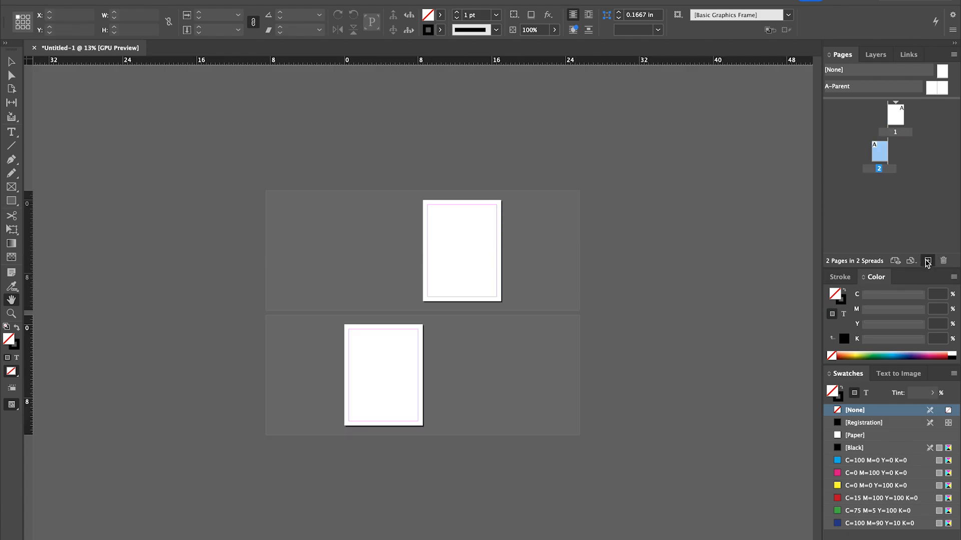
pyautogui.click(927, 261)
pyautogui.click(927, 261)
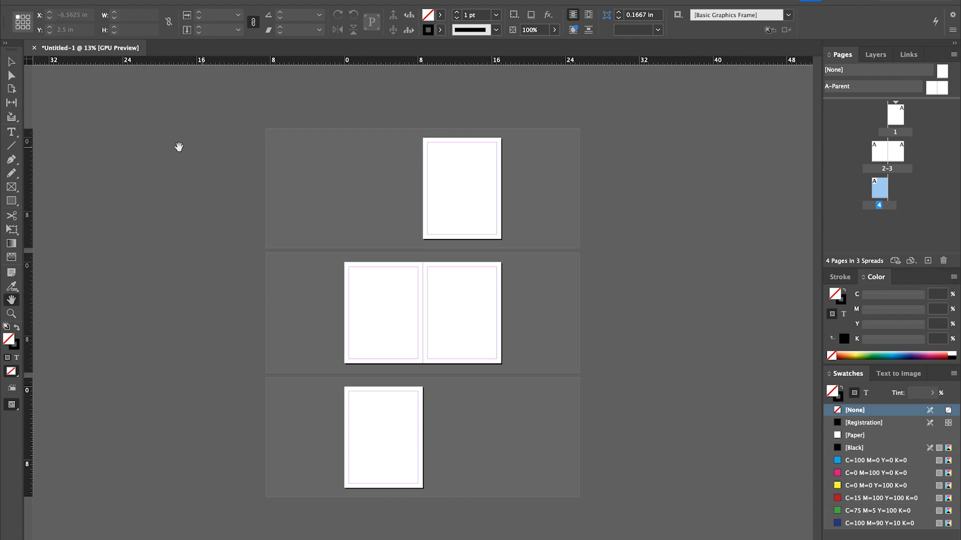
# - Draw a rectangle about 4.84 in wide and 4.14 in high in the upper half of page 1
pyautogui.click(11, 63)
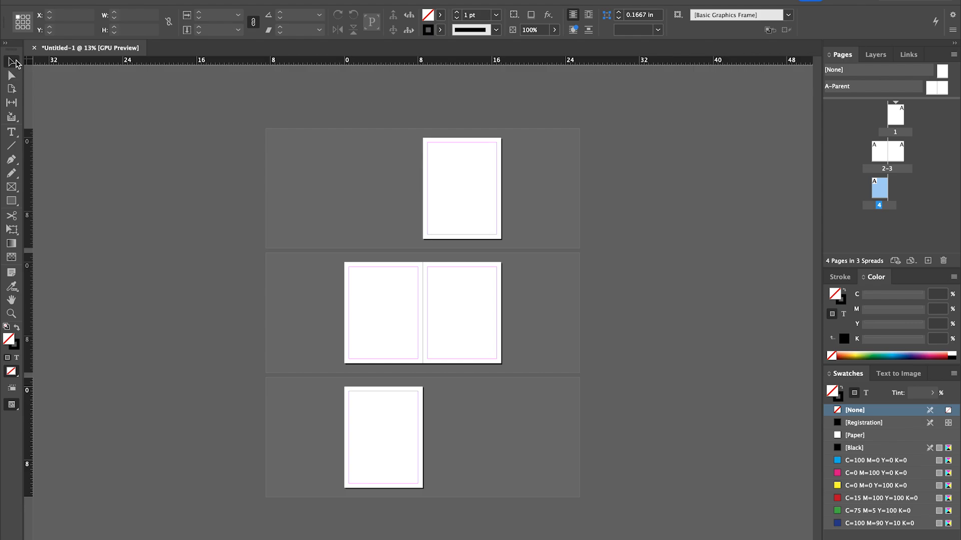
pyautogui.click(475, 184)
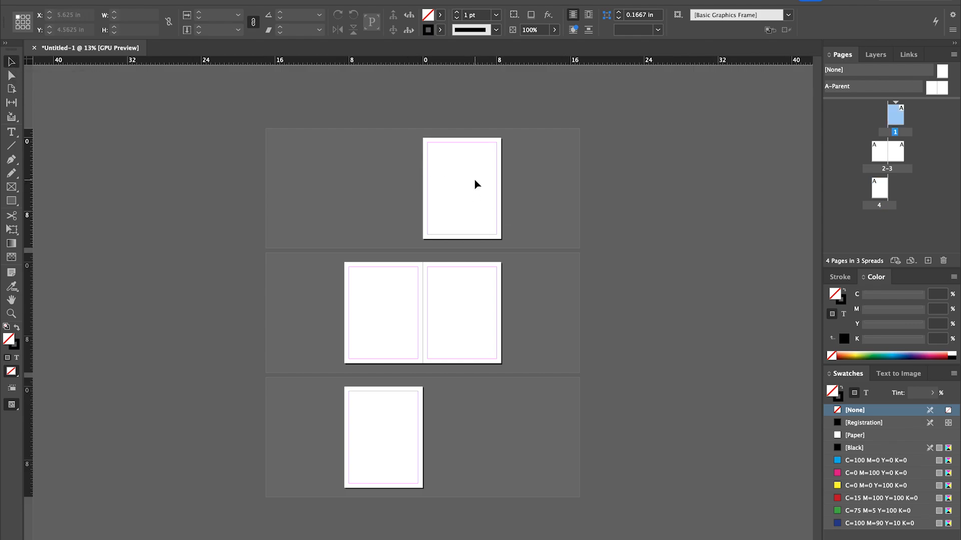
pyautogui.press('super+equal')
pyautogui.press('super+equal')
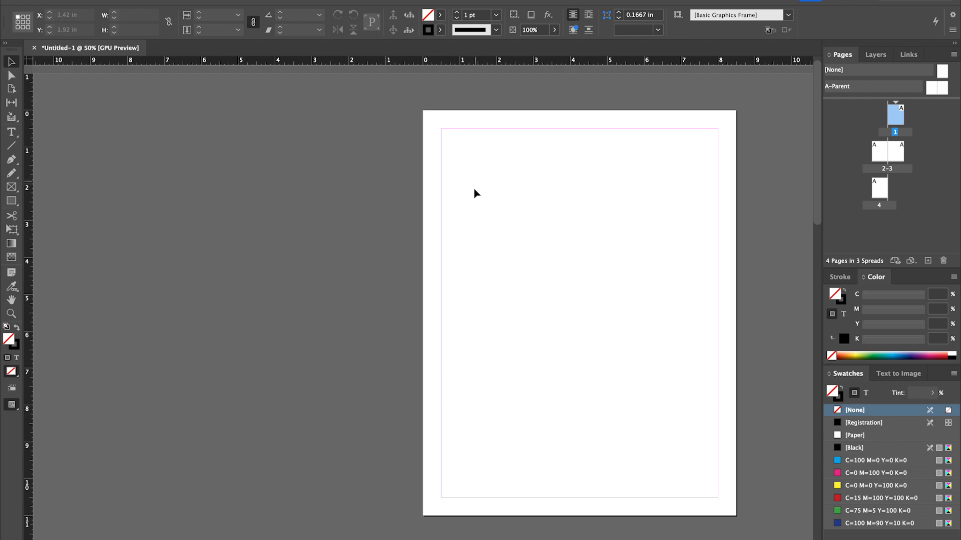
pyautogui.click(11, 201)
pyautogui.moveTo(481, 157); pyautogui.dragTo(660, 309)
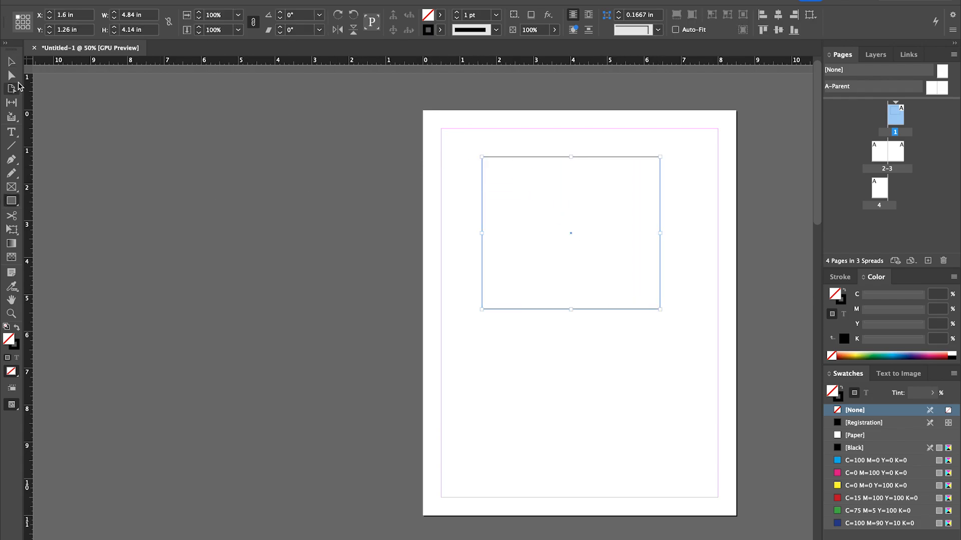
# - Move the unfilled rectangle lower on page 1, to about X 1.83 in and Y 3.11 in
pyautogui.click(11, 62)
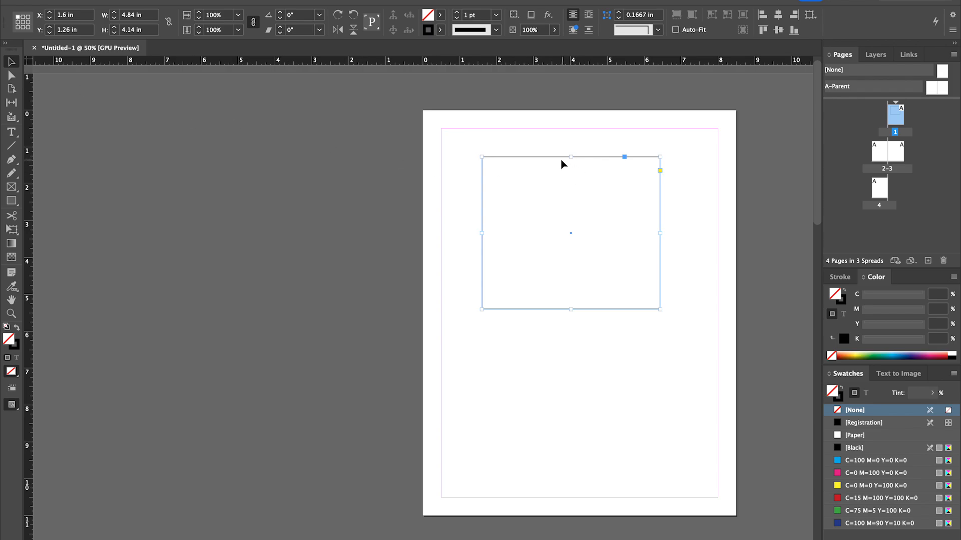
pyautogui.moveTo(548, 157); pyautogui.dragTo(555, 225)
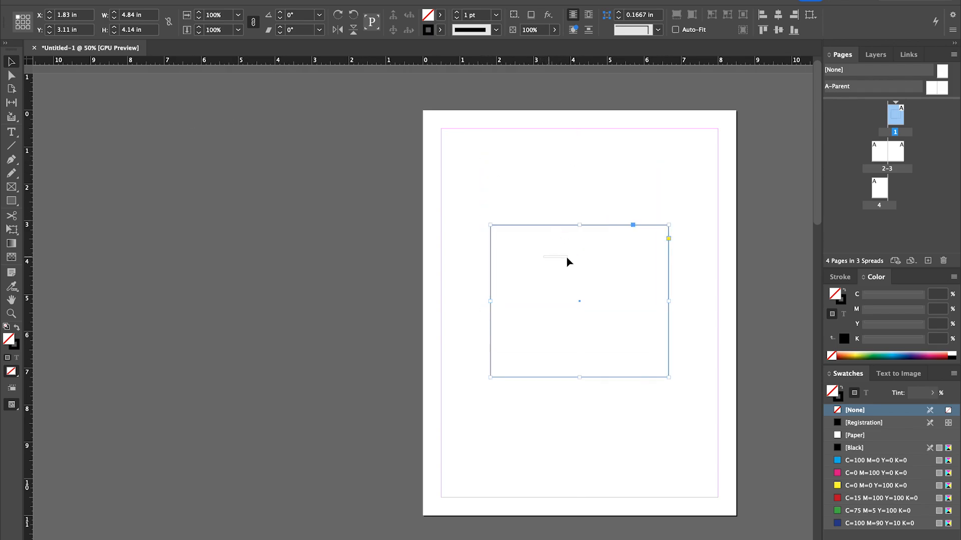
pyautogui.click(573, 253)
pyautogui.moveTo(545, 281); pyautogui.dragTo(606, 350)
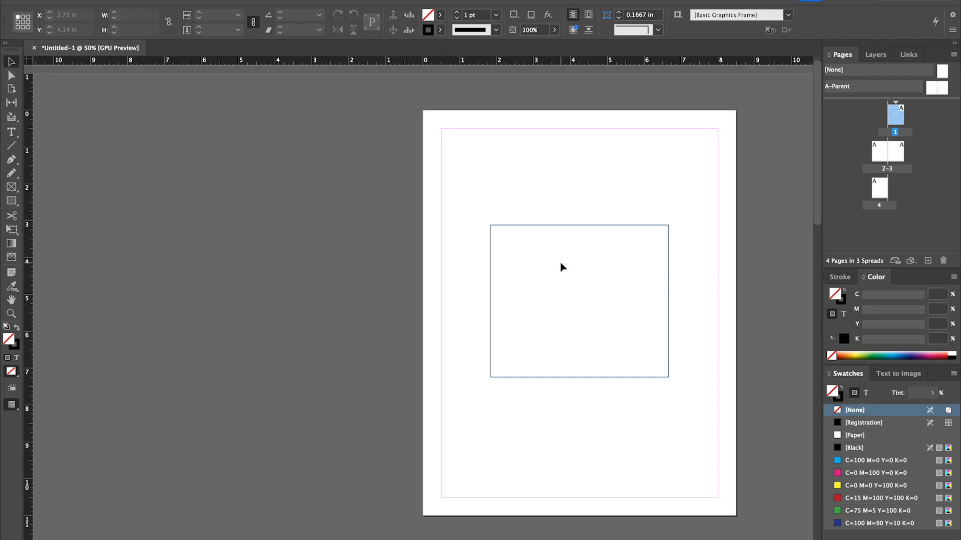
# - Fill the rectangle with a teal green picked from the color spectrum, C 81, M 0, Y 55, K 0
pyautogui.click(525, 225)
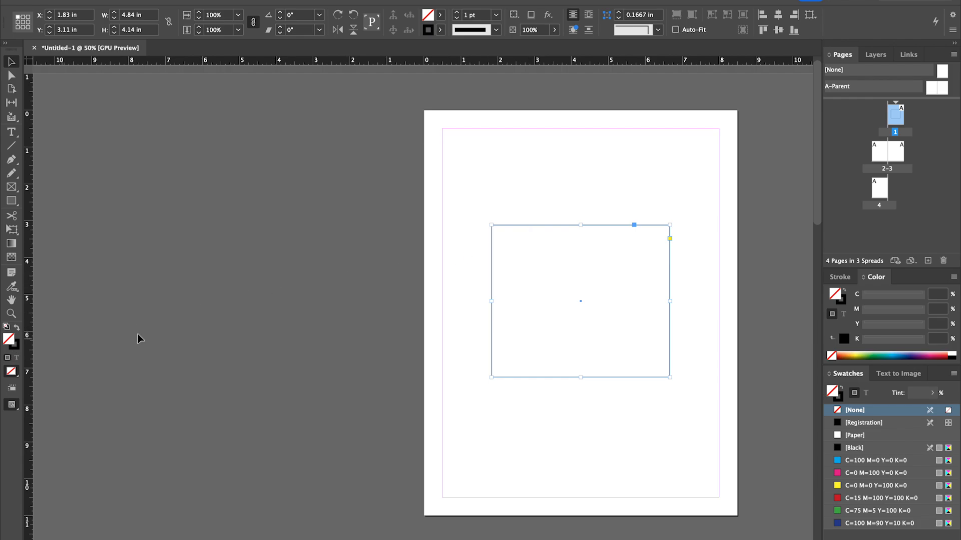
pyautogui.click(844, 304)
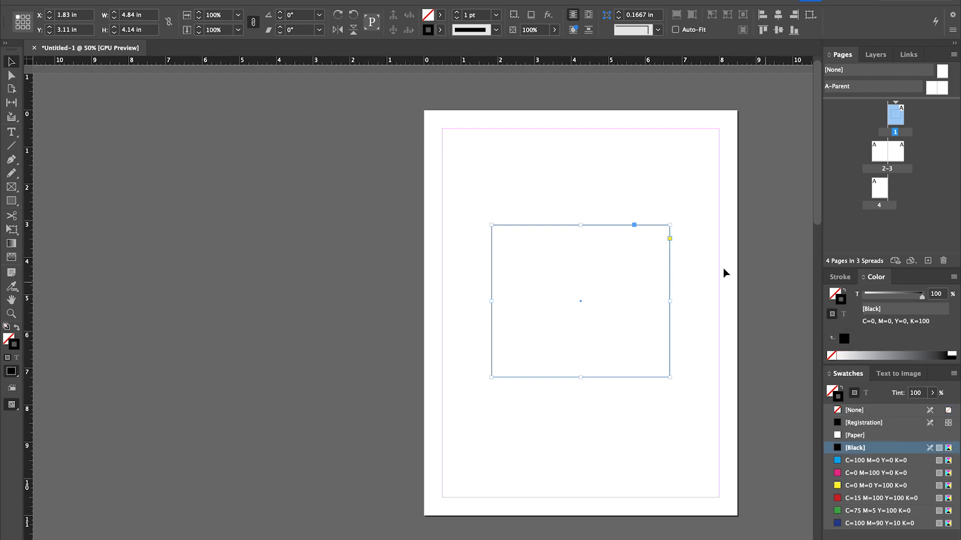
pyautogui.click(833, 299)
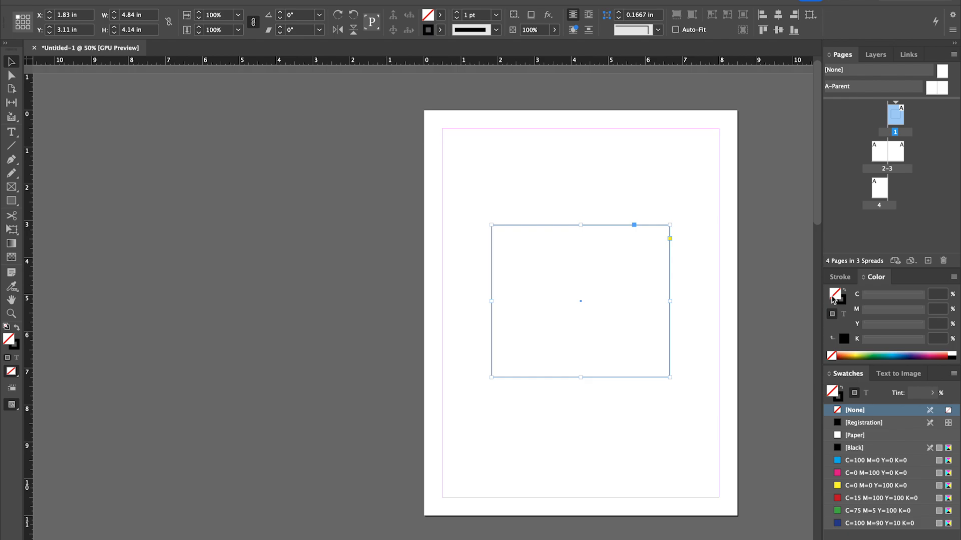
pyautogui.click(882, 353)
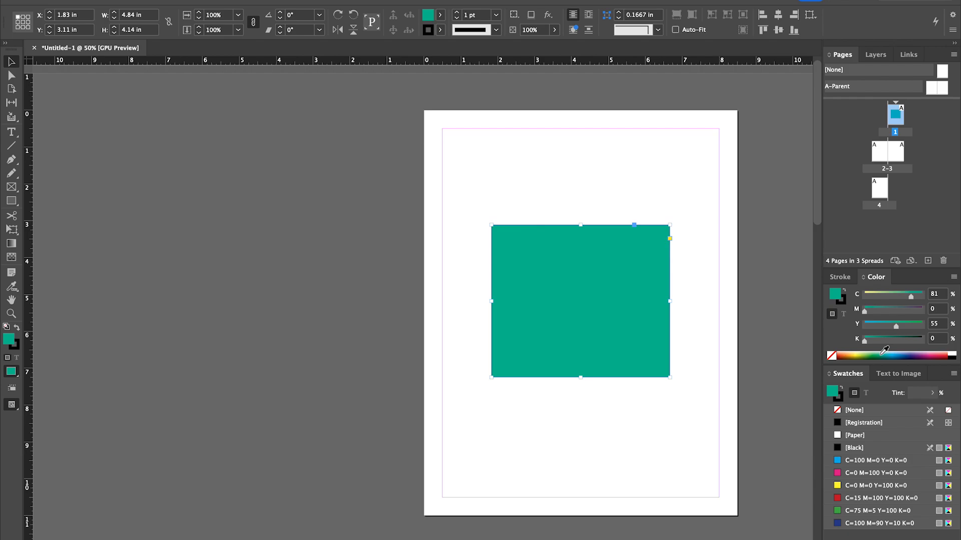
# - Give the rectangle a 10 pt stroke in the magenta C=0 M=100 Y=0 K=0 swatch
pyautogui.click(843, 301)
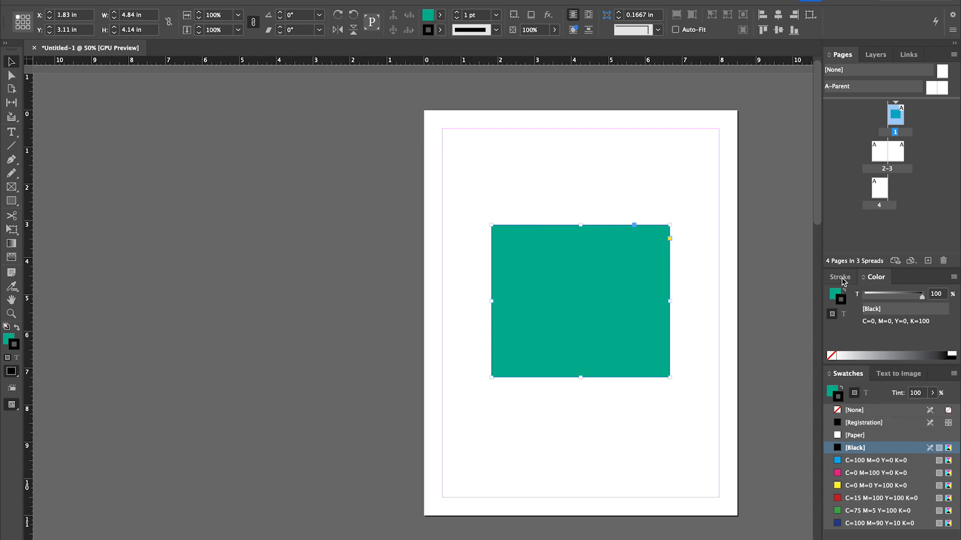
pyautogui.click(879, 474)
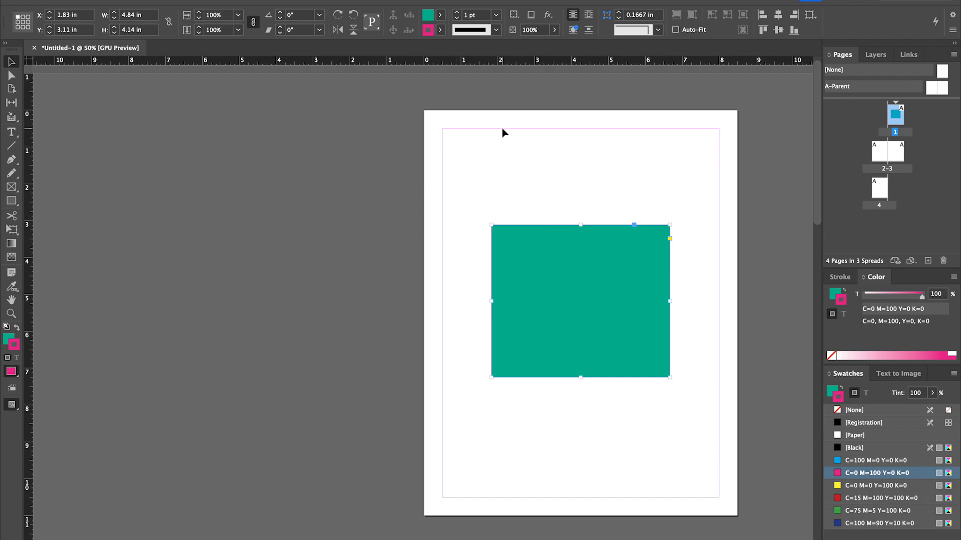
pyautogui.click(496, 15)
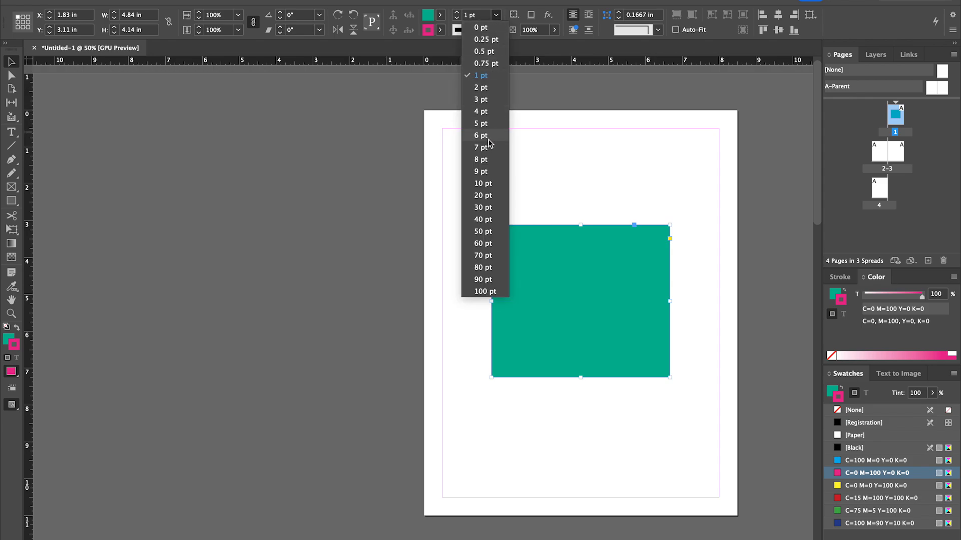
pyautogui.click(484, 183)
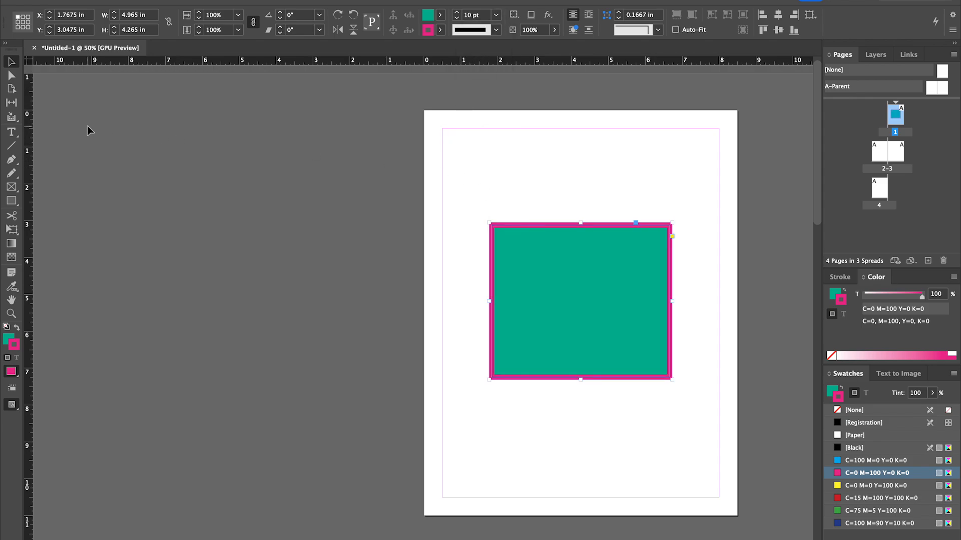
# - Examine up close how the magenta stroke sits on the rectangle's path along its edges and corner
pyautogui.press('super+equal')
pyautogui.press('super+equal')
pyautogui.press('super+equal')
pyautogui.press('super+equal')
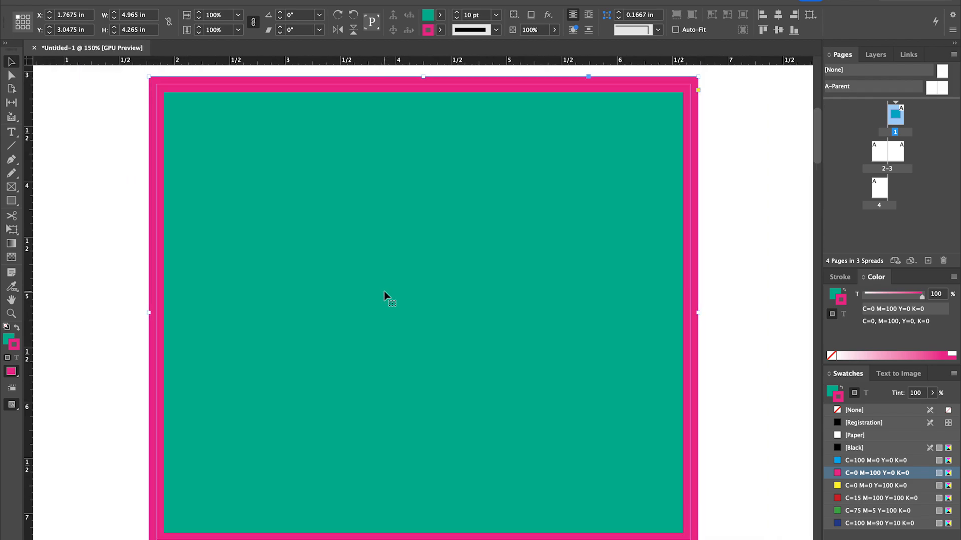
pyautogui.click(131, 159)
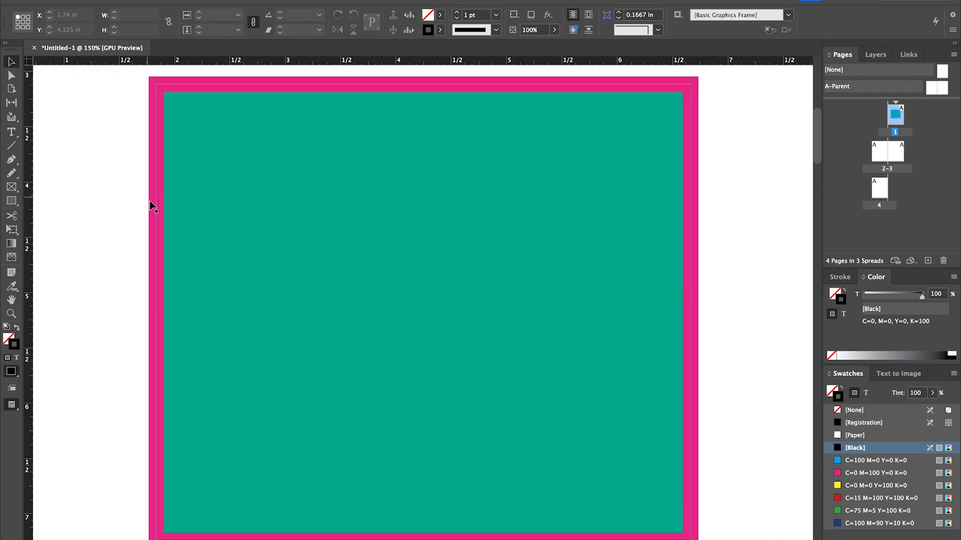
pyautogui.press('super+equal')
pyautogui.press('super+equal')
pyautogui.scroll(20, 169, 217)
pyautogui.hscroll(20, 169, 217)
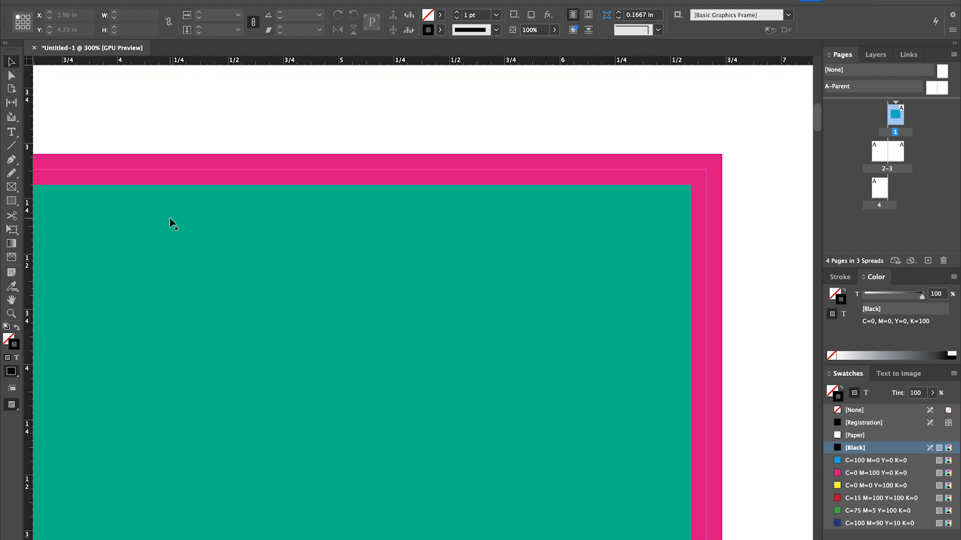
pyautogui.press('space')
pyautogui.moveTo(163, 388); pyautogui.dragTo(548, 255)
pyautogui.moveTo(159, 493); pyautogui.dragTo(565, 229)
pyautogui.moveTo(185, 388); pyautogui.dragTo(610, 200)
pyautogui.moveTo(178, 523); pyautogui.dragTo(565, 287)
pyautogui.scroll(-4, 409, 317)
pyautogui.hscroll(-4, 409, 317)
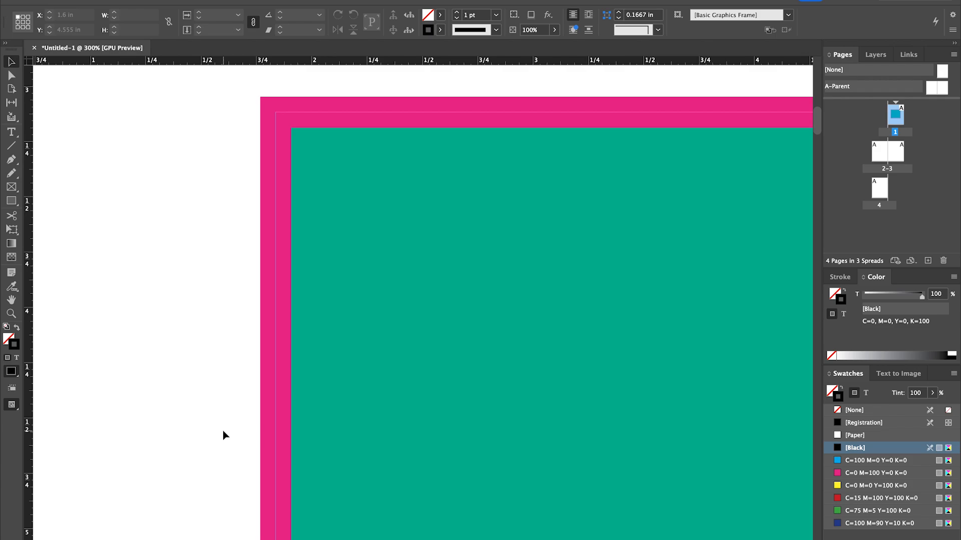
pyautogui.press('super+equal')
pyautogui.press('super+equal')
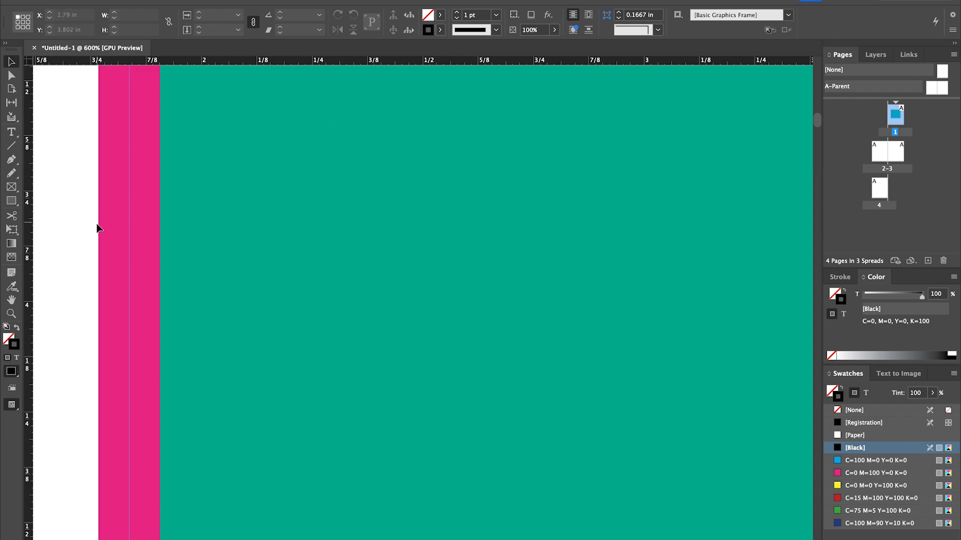
# - Move the filled rectangle down and toward the left margin of page 1, to about X 0.9 in and Y 4.8 in
pyautogui.click(222, 223)
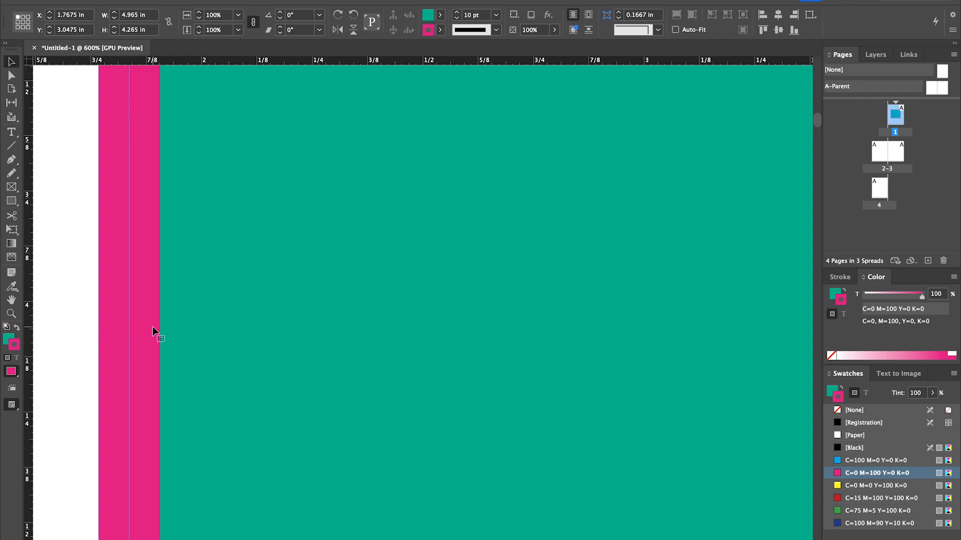
pyautogui.press('super+minus')
pyautogui.press('super+minus')
pyautogui.press('super+minus')
pyautogui.press('super+minus')
pyautogui.press('super+minus')
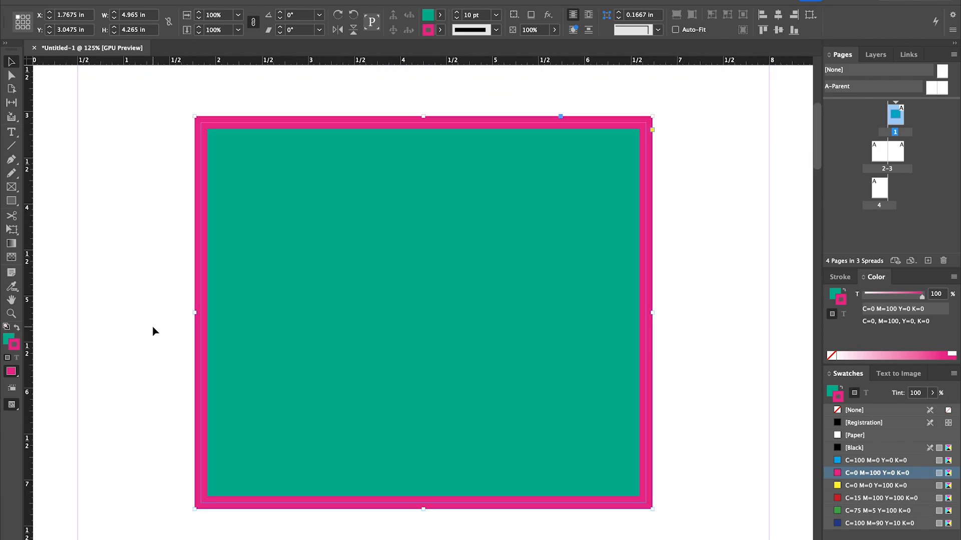
pyautogui.press('super+minus')
pyautogui.press('super+minus')
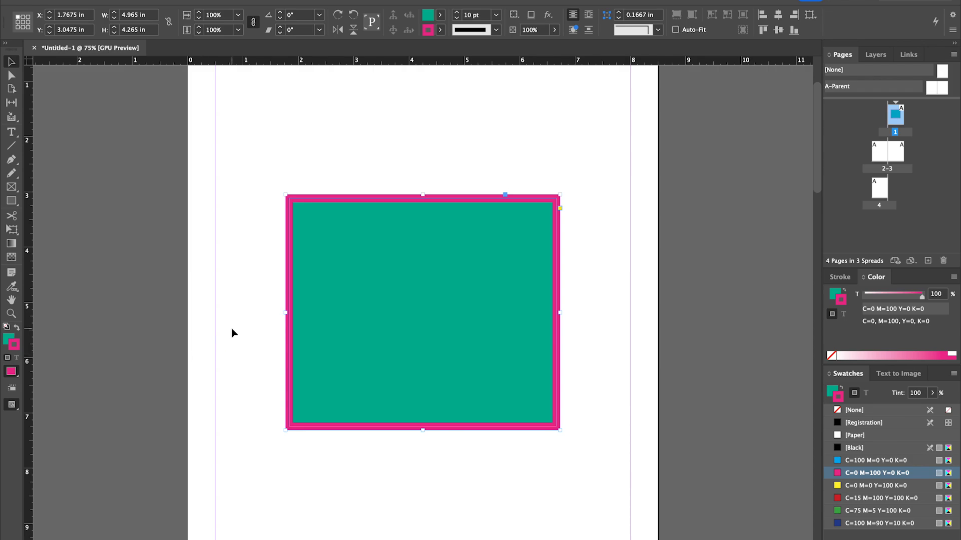
pyautogui.moveTo(398, 257); pyautogui.dragTo(351, 354)
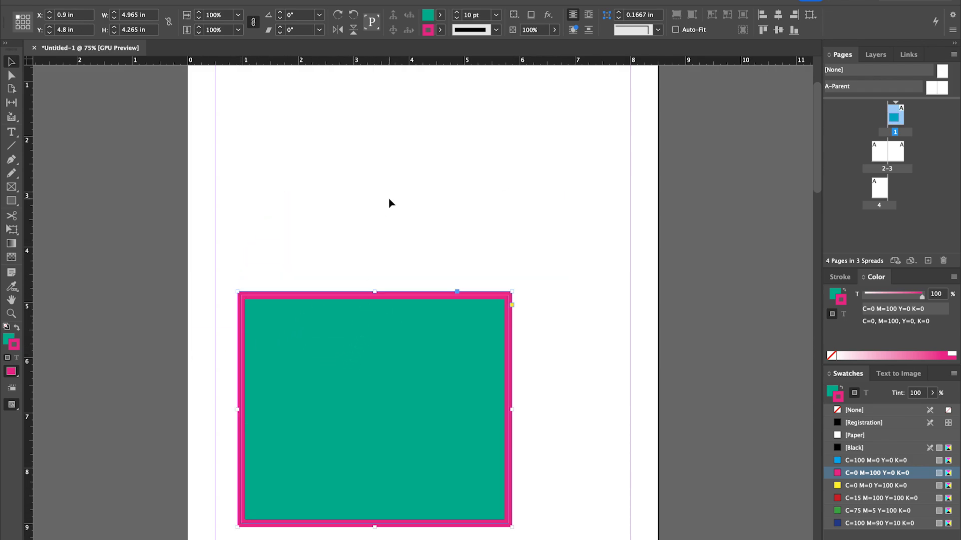
# - Draw an ellipse frame about 4.36 in wide and 2.44 in high above the green rectangle on page 1
pyautogui.press('space')
pyautogui.moveTo(466, 156); pyautogui.dragTo(460, 211)
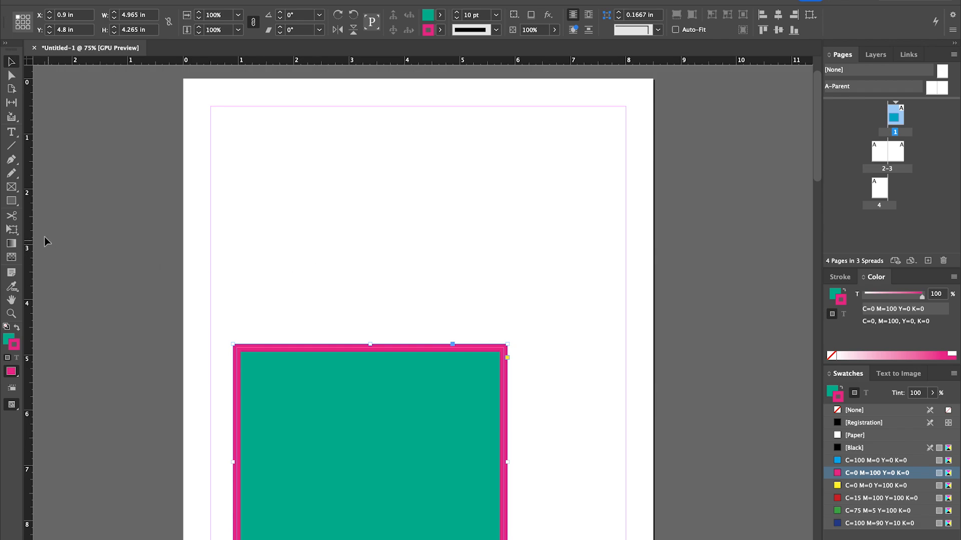
pyautogui.click(11, 187)
pyautogui.click(18, 194)
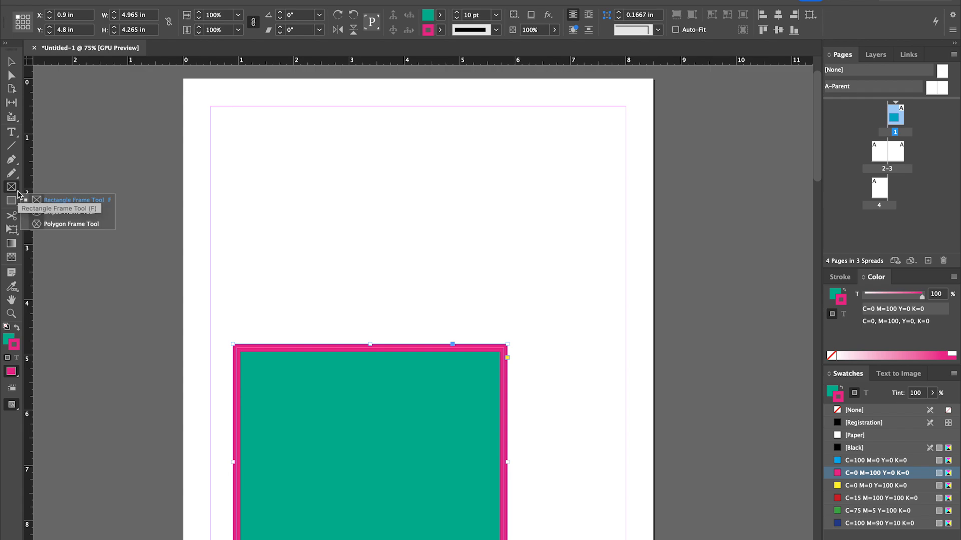
pyautogui.click(70, 211)
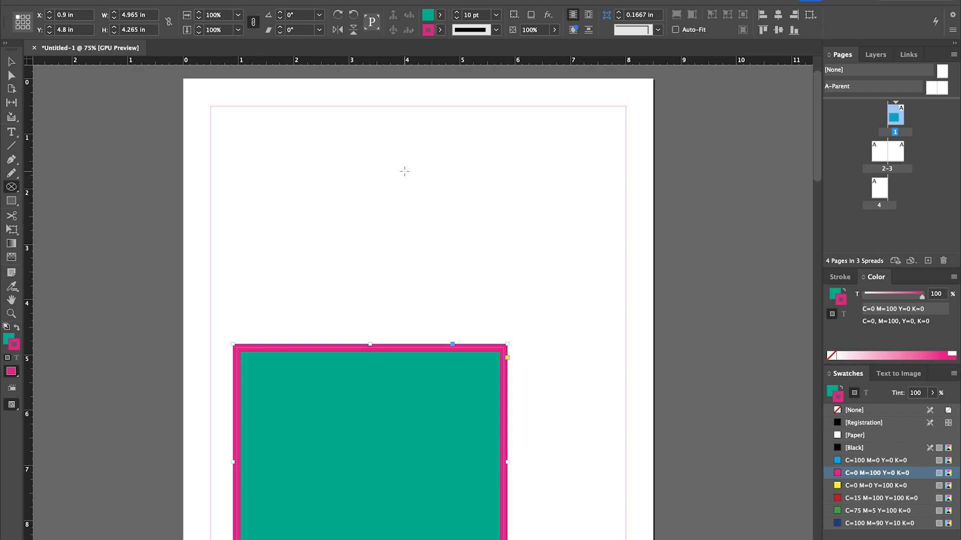
pyautogui.moveTo(333, 150); pyautogui.dragTo(578, 287)
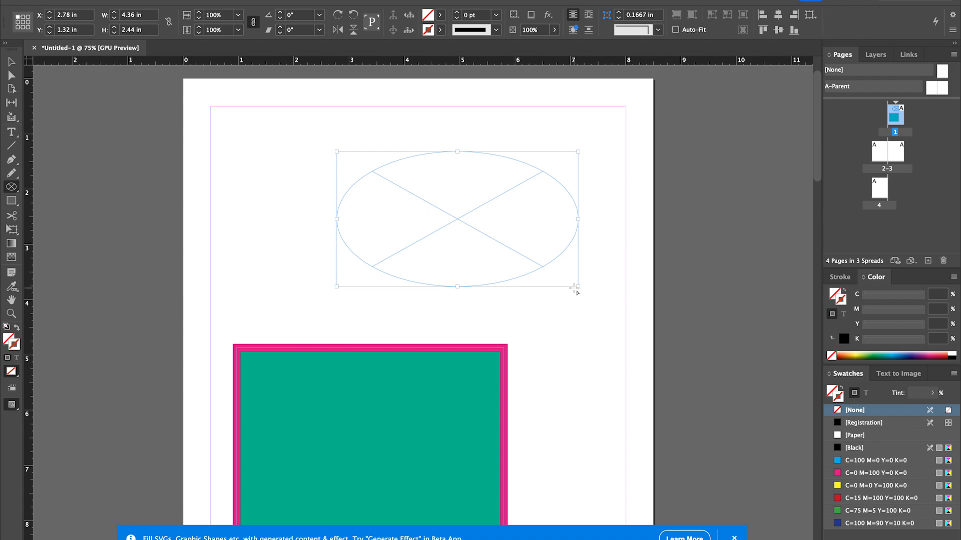
# - Place the image DSCF0007.JPG from the Trail Cam 230526 folder into the ellipse frame on page 1
pyautogui.click(11, 62)
pyautogui.click(288, 198)
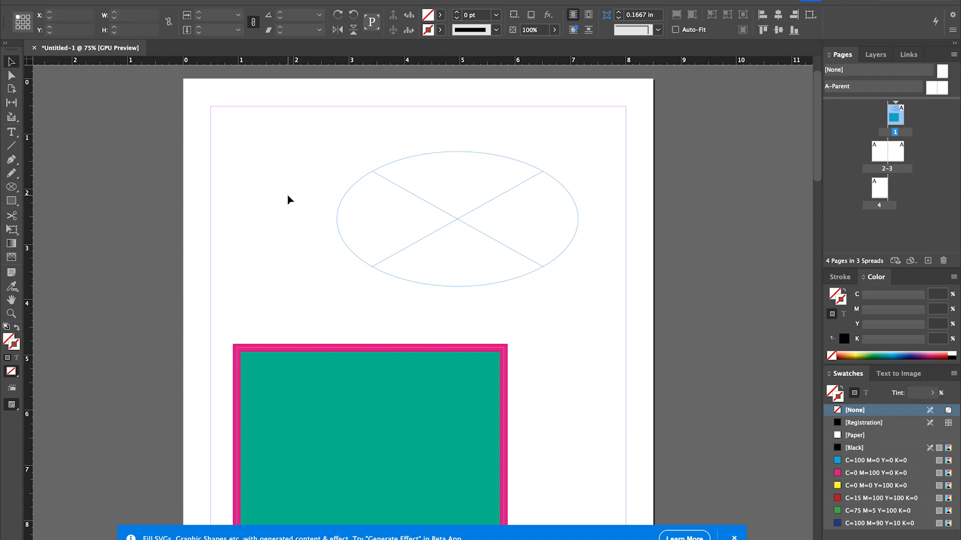
pyautogui.click(406, 197)
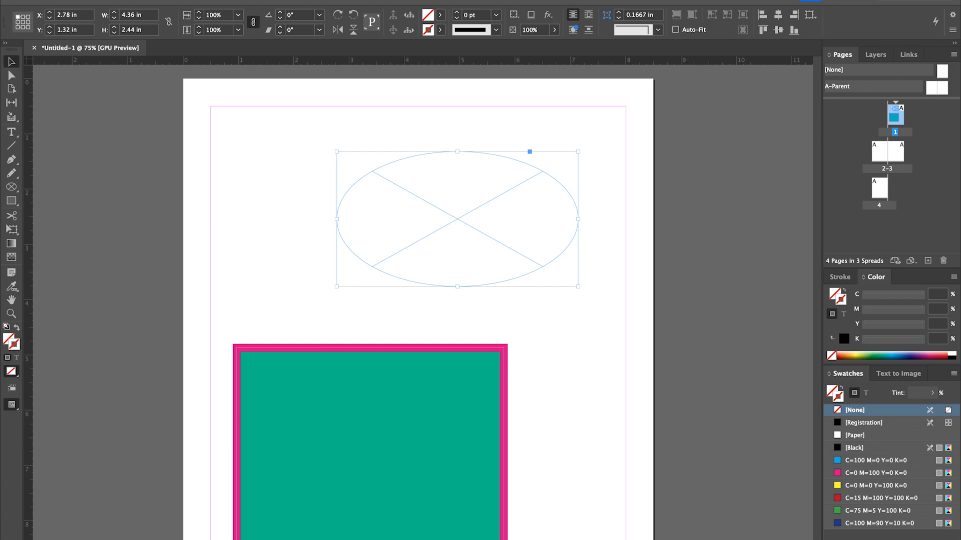
pyautogui.moveTo(125, 250); pyautogui.dragTo(449, 213)
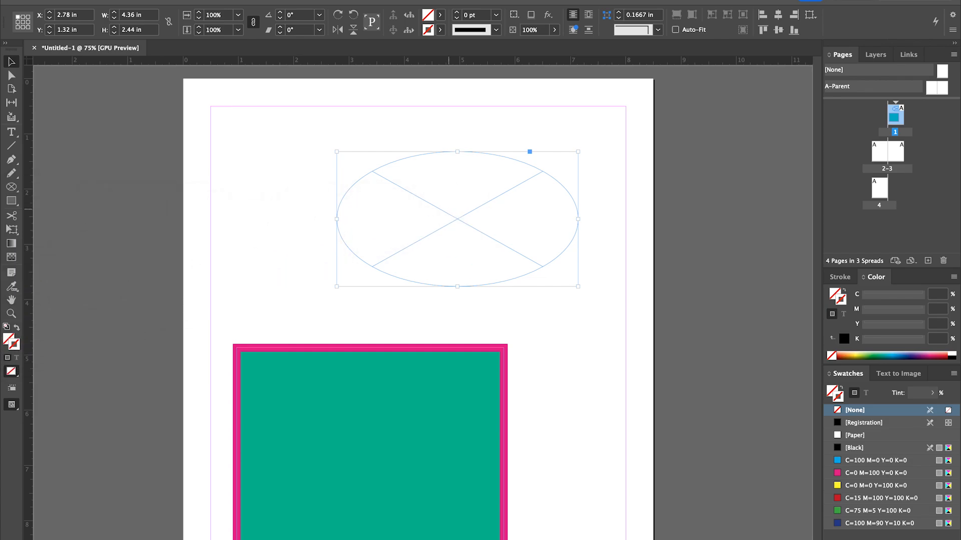
pyautogui.moveTo(125, 275); pyautogui.dragTo(482, 225)
pyautogui.moveTo(61, 225); pyautogui.dragTo(317, 189)
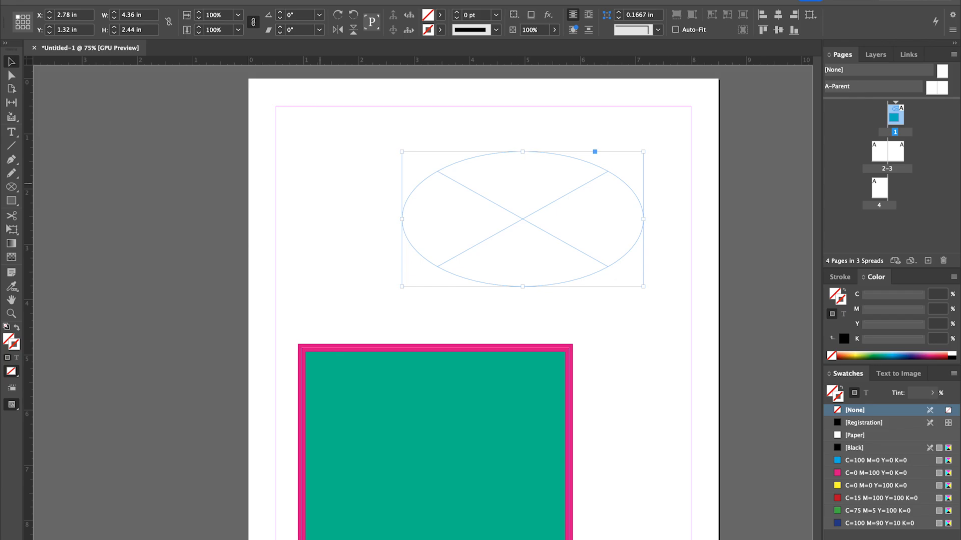
pyautogui.click(76, 1)
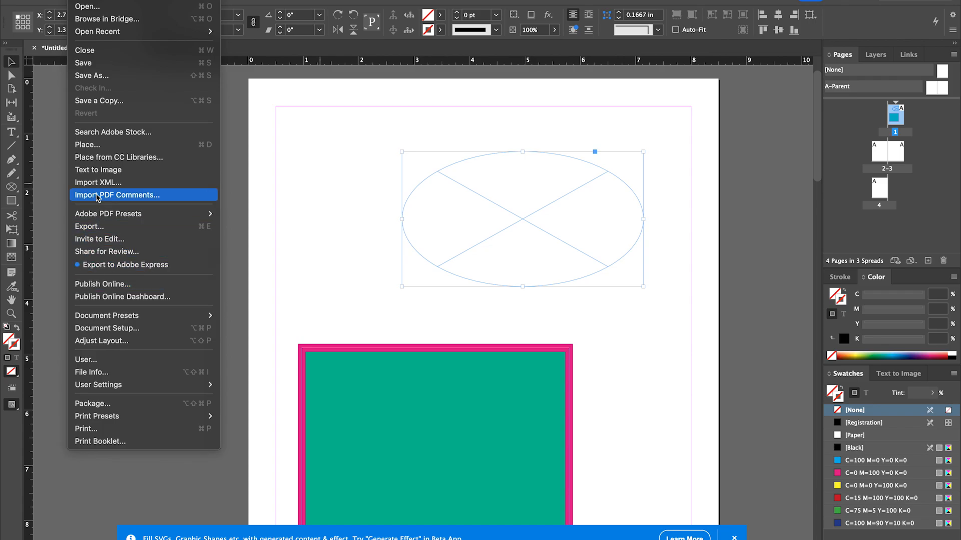
pyautogui.click(89, 147)
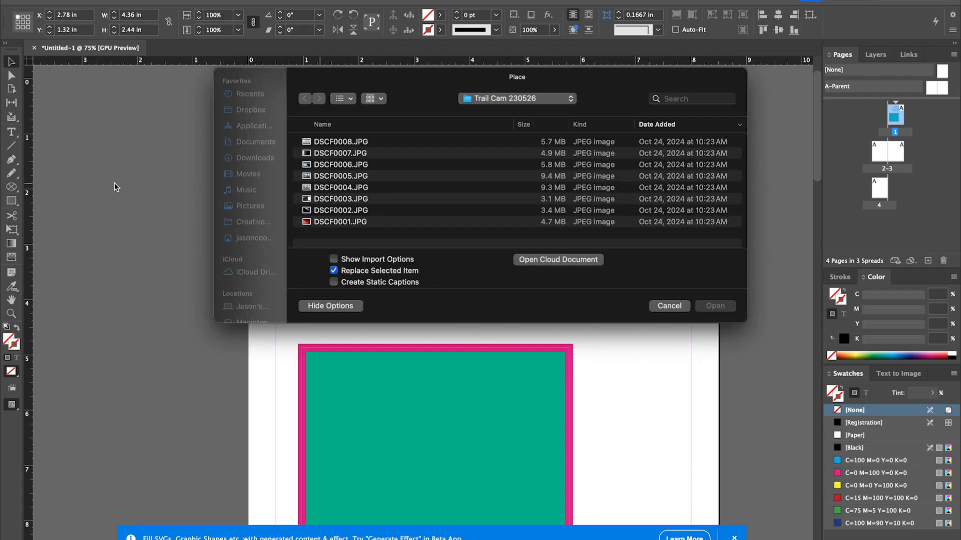
pyautogui.click(339, 155)
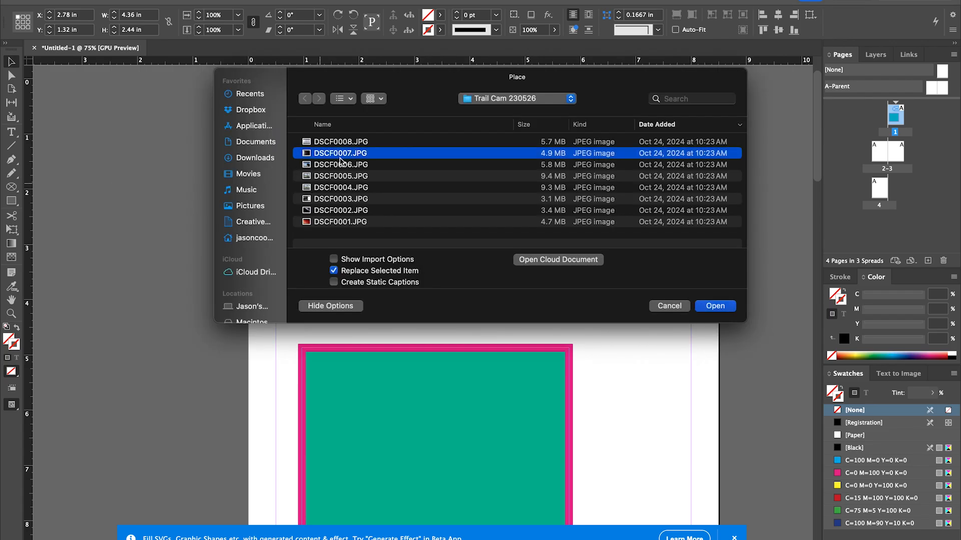
pyautogui.click(716, 307)
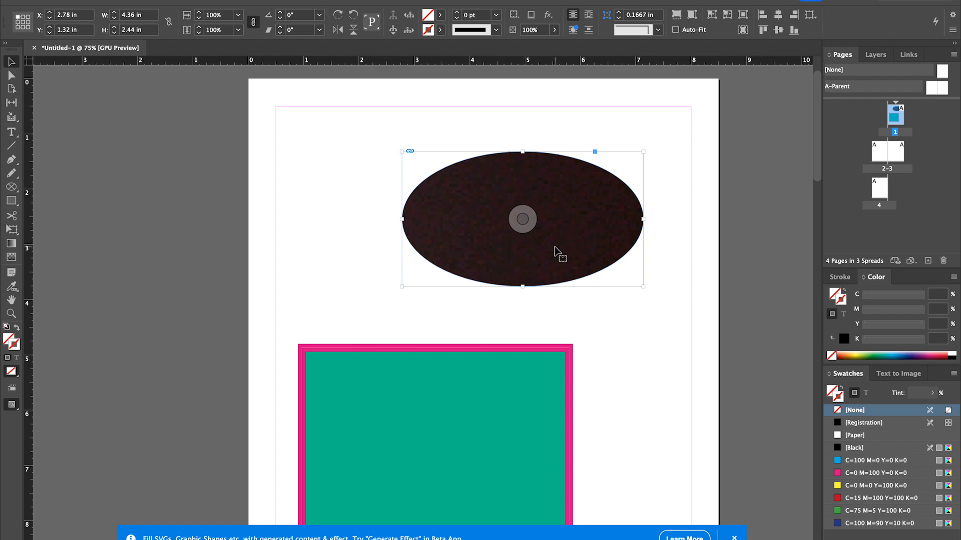
# - Fit the placed image so that it fills the ellipse frame proportionally
pyautogui.click(522, 218)
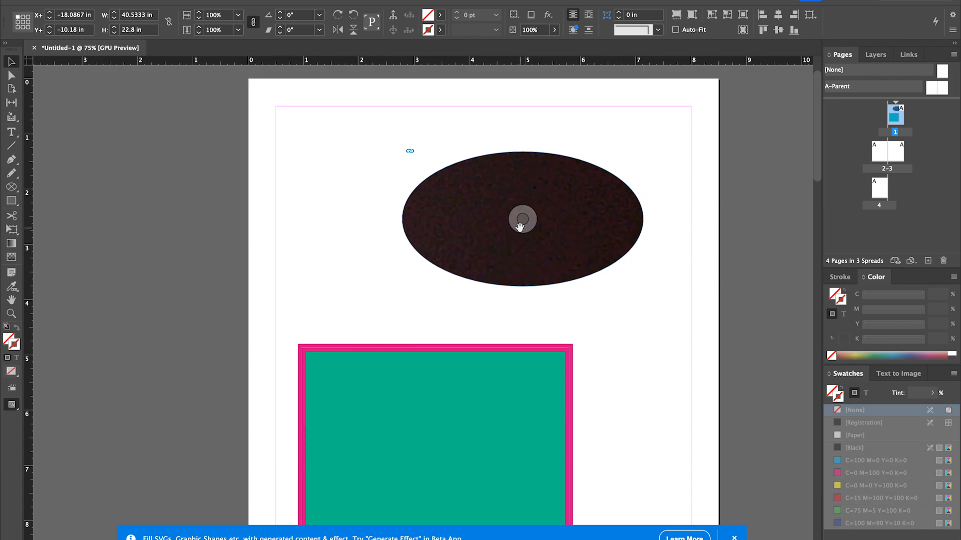
pyautogui.click(711, 285)
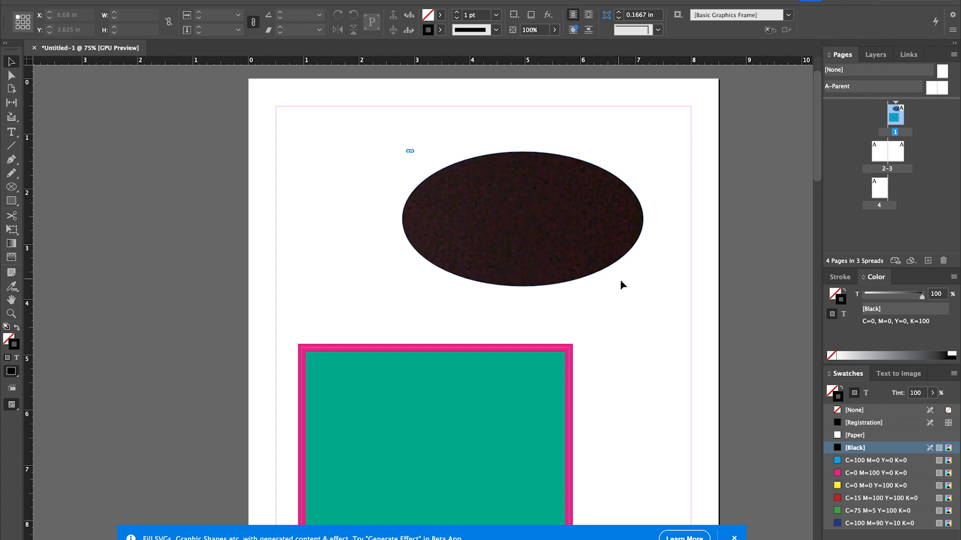
pyautogui.moveTo(519, 216)
pyautogui.mouseDown()
pyautogui.moveTo(476, 254)
pyautogui.moveTo(394, 266)
pyautogui.moveTo(548, 203)
pyautogui.moveTo(525, 235)
pyautogui.moveTo(564, 242)
pyautogui.moveTo(500, 214)
pyautogui.moveTo(531, 216)
pyautogui.mouseUp()
pyautogui.click(583, 191)
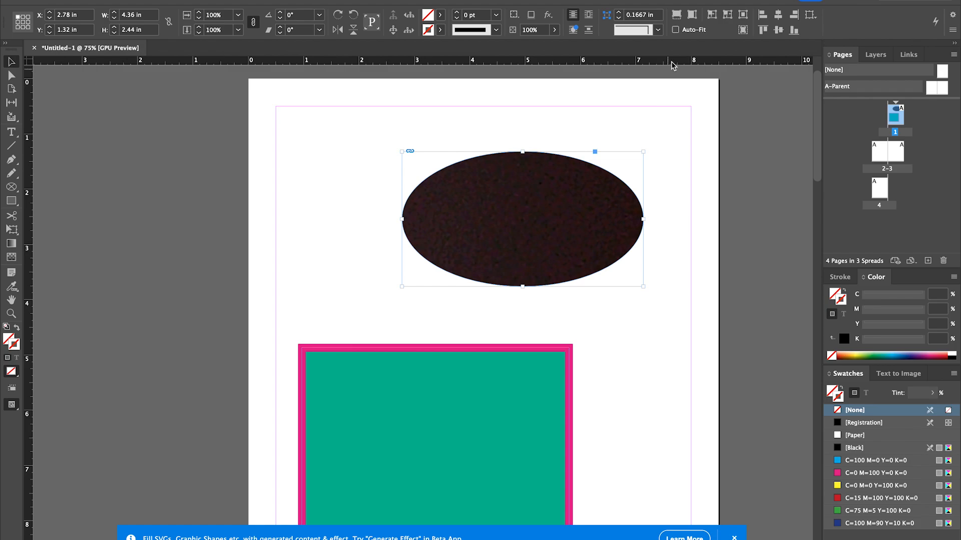
pyautogui.click(691, 15)
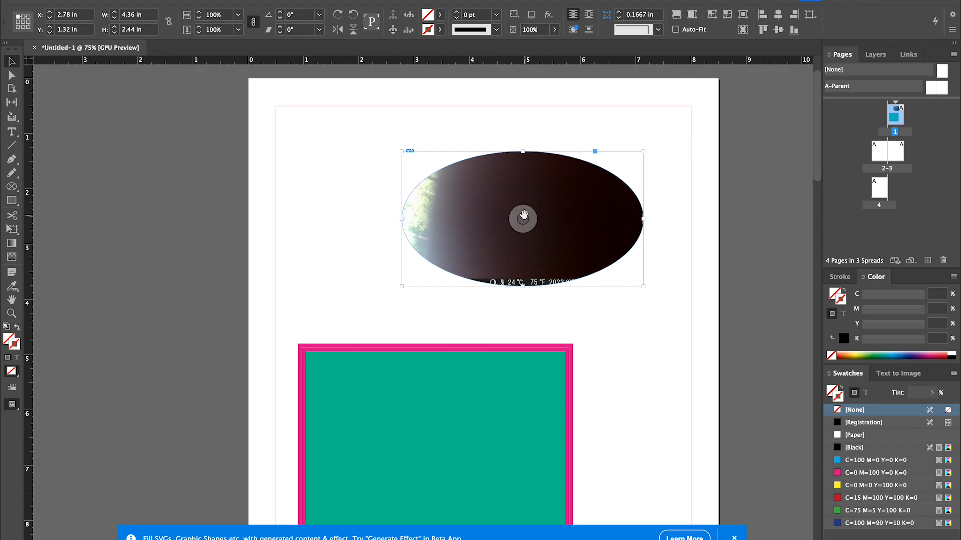
# - Select the image inside the ellipse frame and shift it around, ending at an offset of about X -1.36 in and Y -0.42 in
pyautogui.hscroll(1, 519, 216)
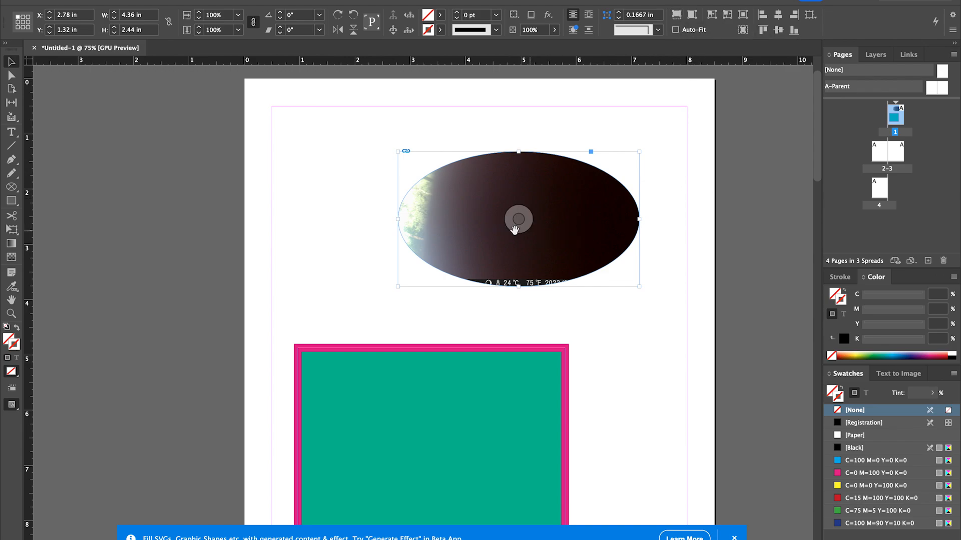
pyautogui.click(514, 219)
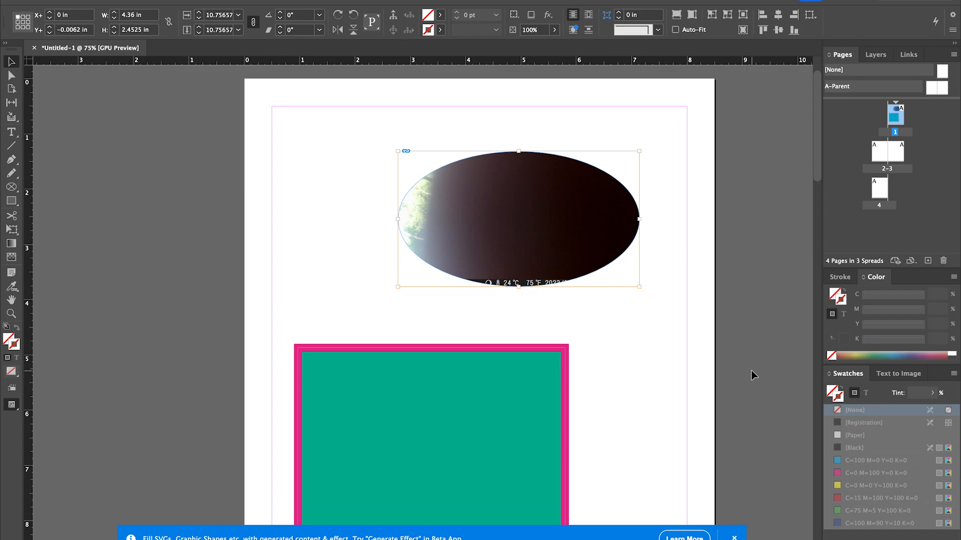
pyautogui.click(683, 347)
pyautogui.click(611, 250)
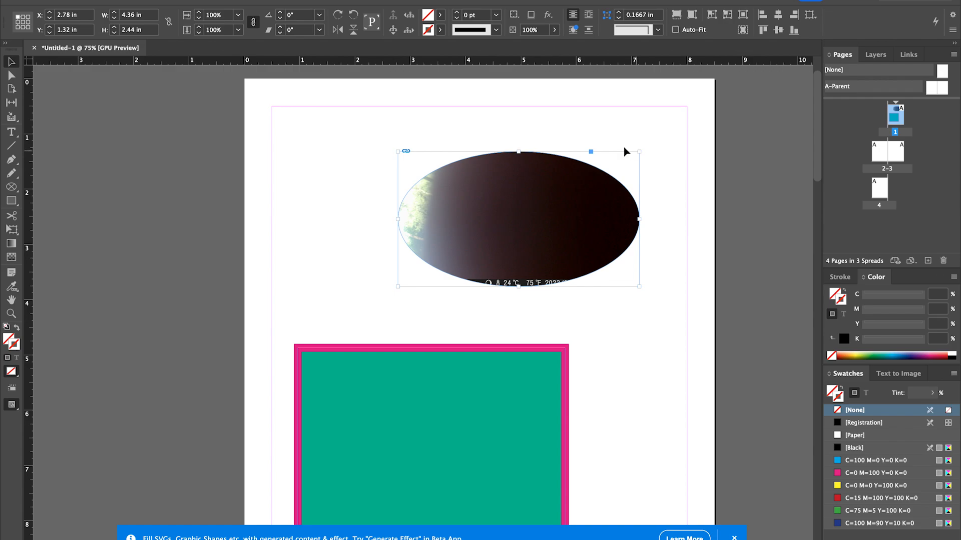
pyautogui.click(518, 219)
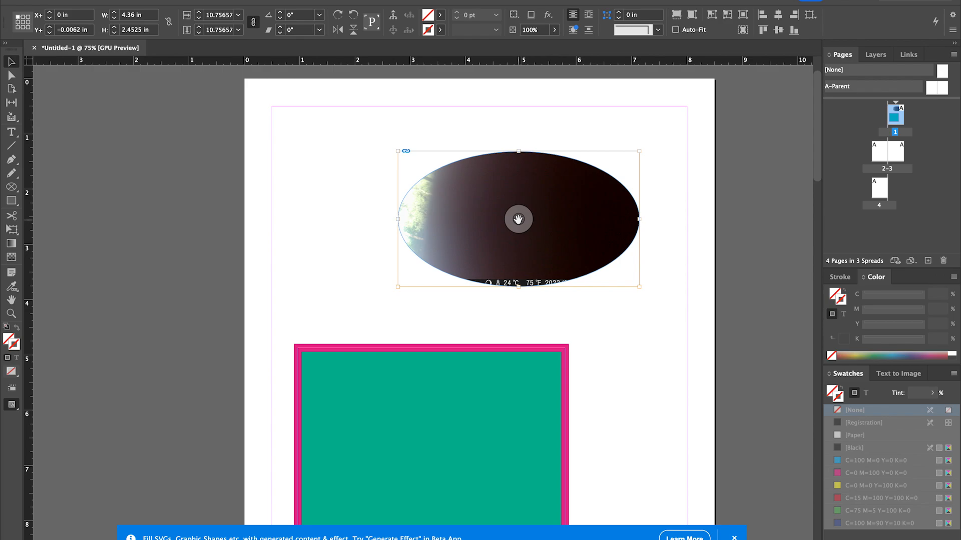
pyautogui.moveTo(518, 218); pyautogui.dragTo(582, 250)
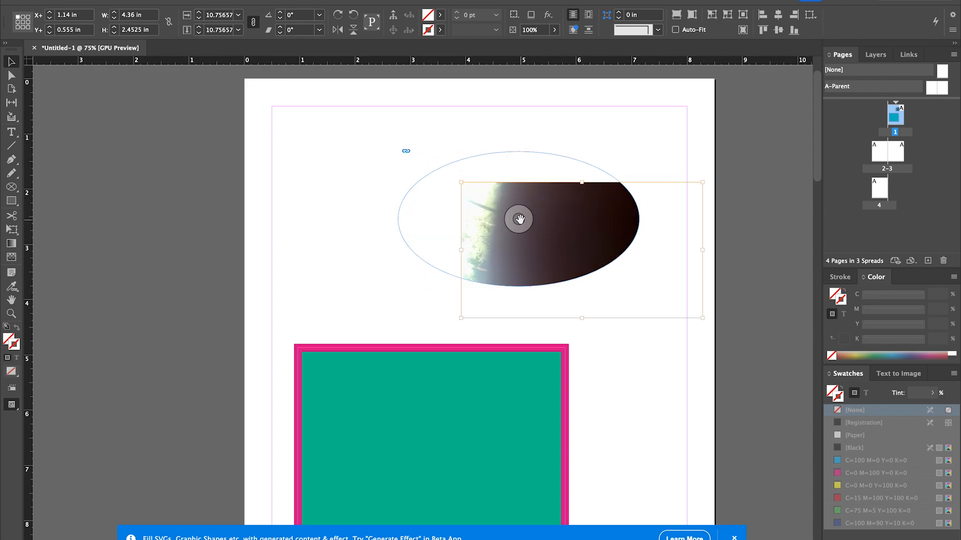
pyautogui.moveTo(518, 219); pyautogui.dragTo(382, 166)
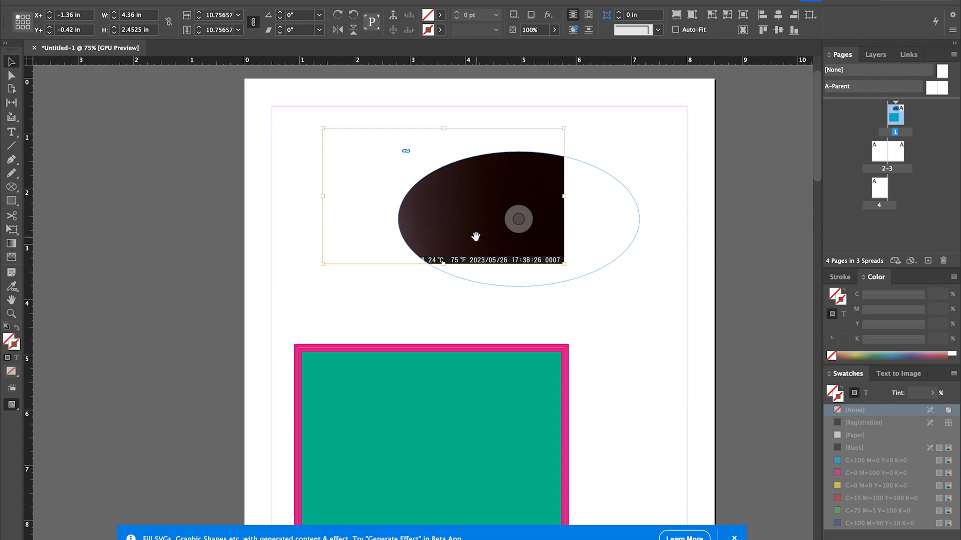
# - Enlarge the image inside the ellipse to 15% scale and reposition it to an offset of about X -0.92 in and Y -0.6 in
pyautogui.moveTo(564, 264); pyautogui.dragTo(656, 316)
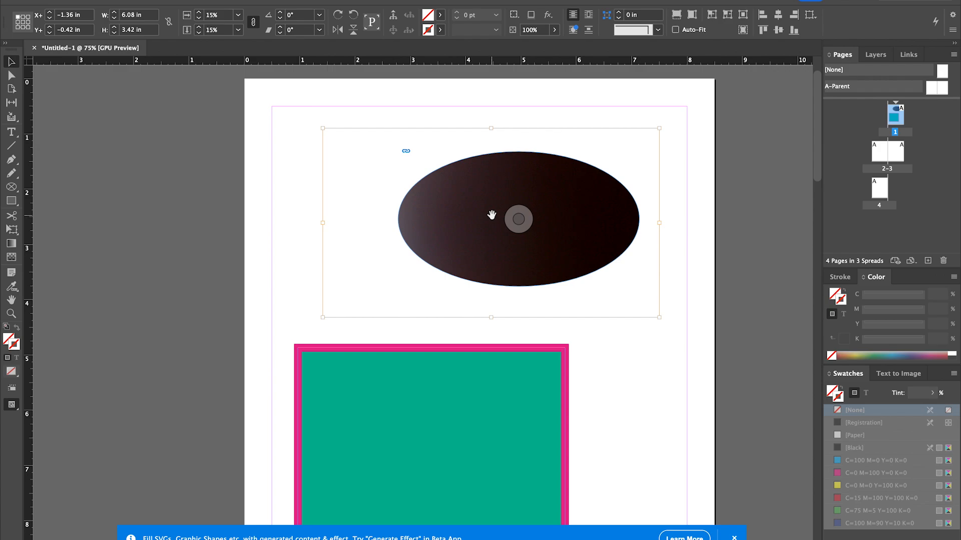
pyautogui.moveTo(521, 217); pyautogui.dragTo(593, 231)
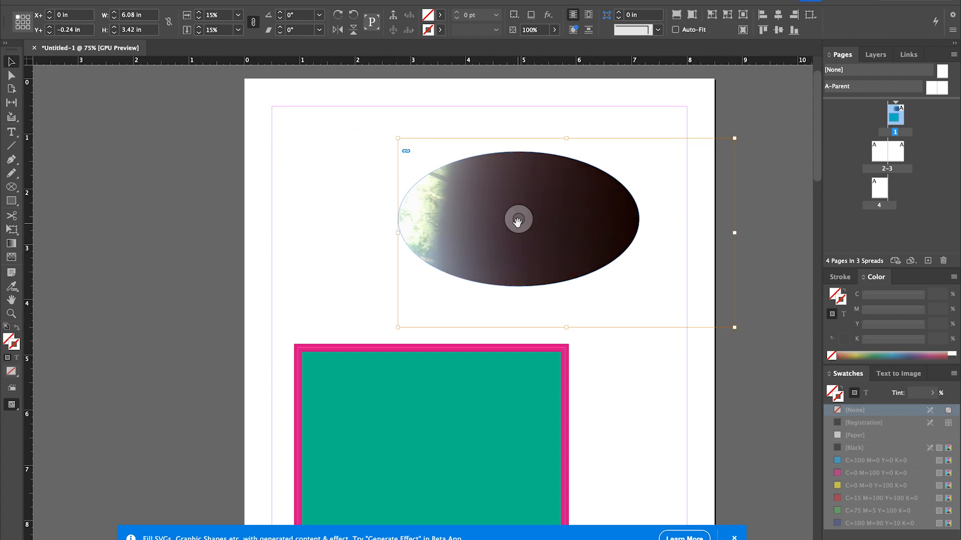
pyautogui.moveTo(518, 219); pyautogui.dragTo(467, 203)
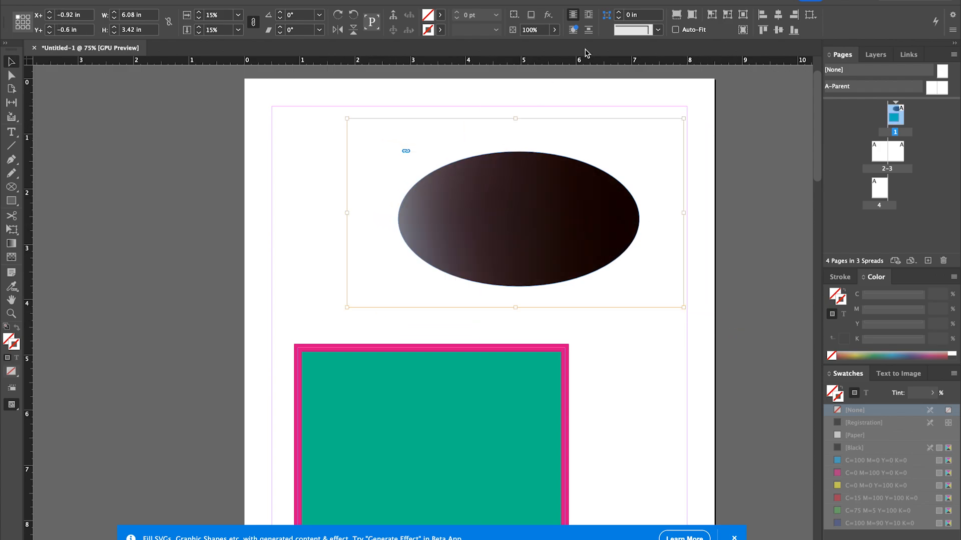
# - Refit the enlarged image to fill the ellipse frame proportionally and deselect it
pyautogui.click(676, 15)
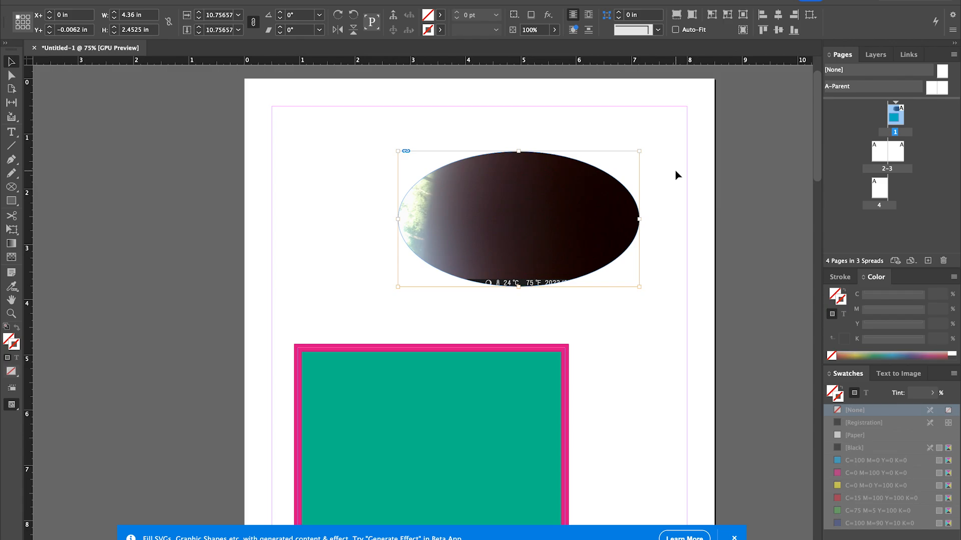
pyautogui.click(651, 132)
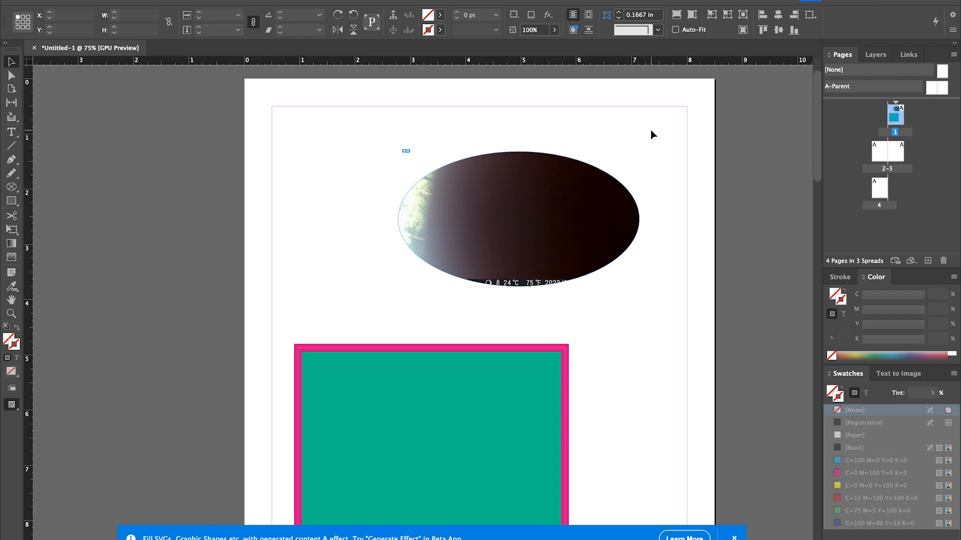
# - Move the green rectangle's upper corner points to about X 1.56 in, Y 5.34 in and X 6.86 in, Y 5.06 in
pyautogui.click(501, 376)
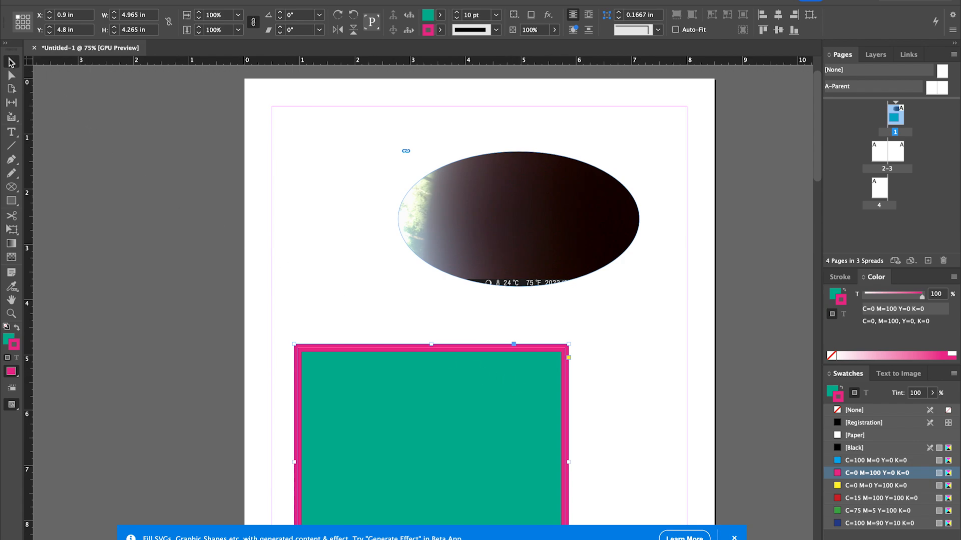
pyautogui.click(16, 72)
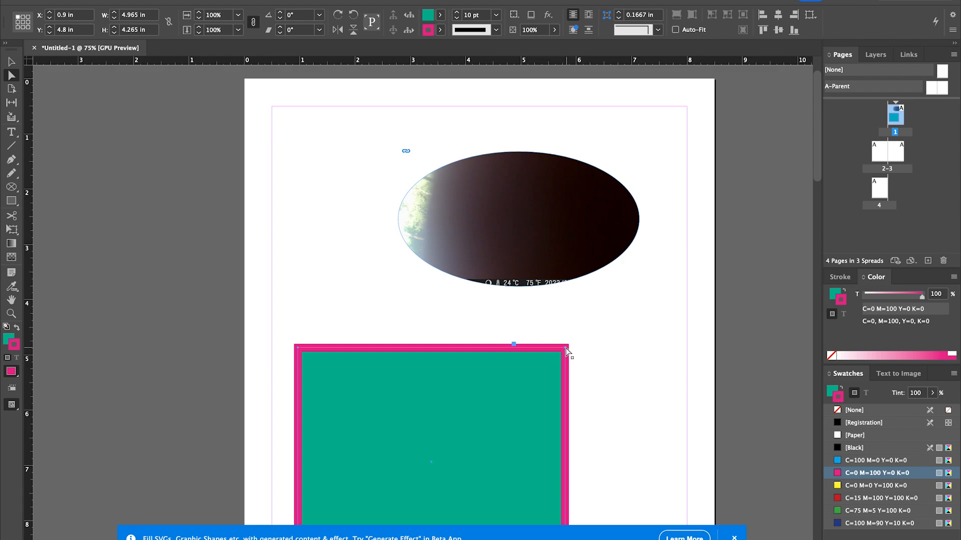
pyautogui.moveTo(567, 348); pyautogui.dragTo(503, 403)
pyautogui.click(642, 299)
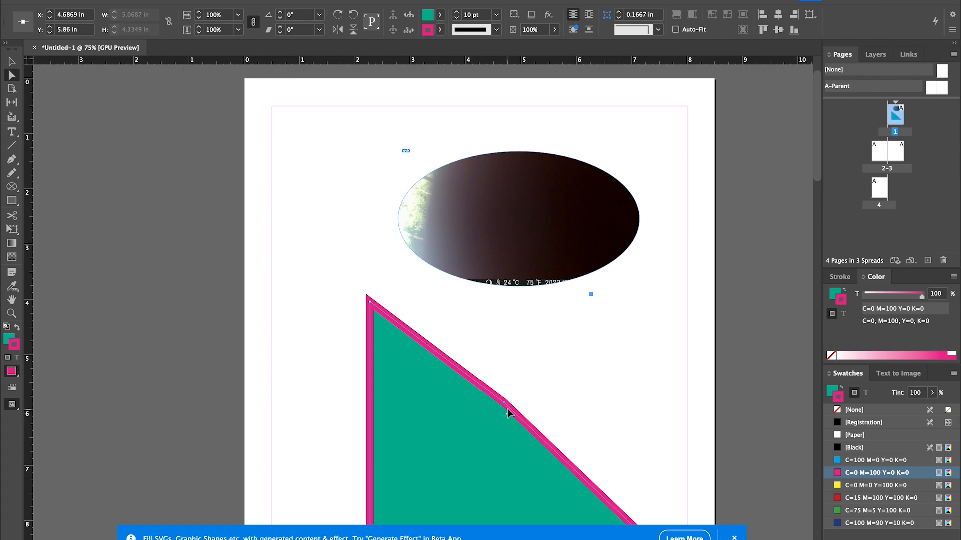
pyautogui.moveTo(503, 403); pyautogui.dragTo(626, 362)
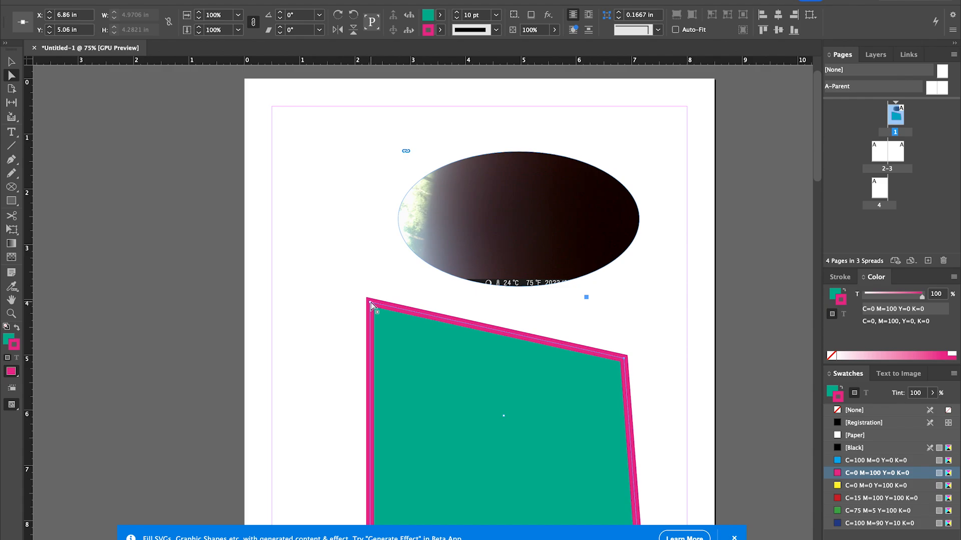
pyautogui.moveTo(371, 302); pyautogui.dragTo(330, 376)
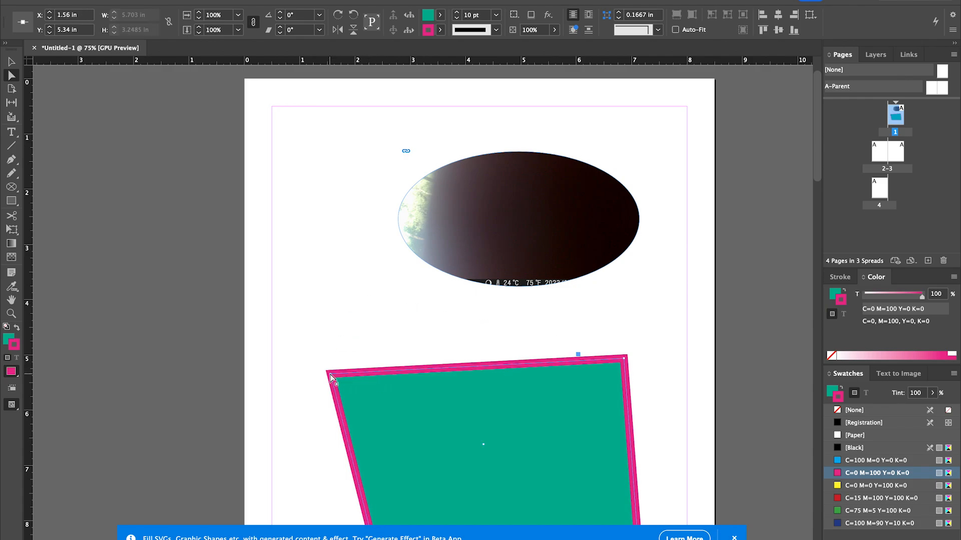
# - Move only the ellipse frame, independently of its image, to about X 2.46 in and Y 1.22 in
pyautogui.click(458, 214)
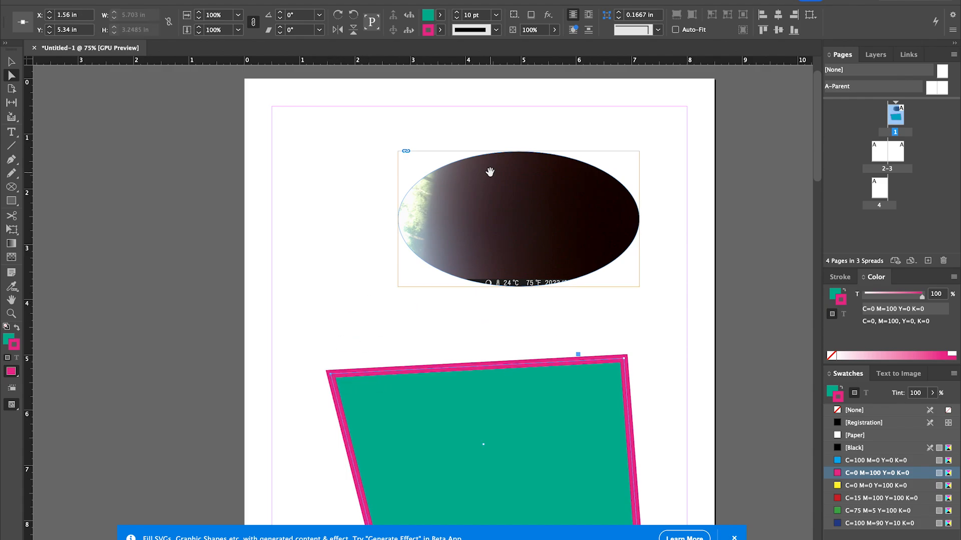
pyautogui.click(310, 204)
pyautogui.click(540, 164)
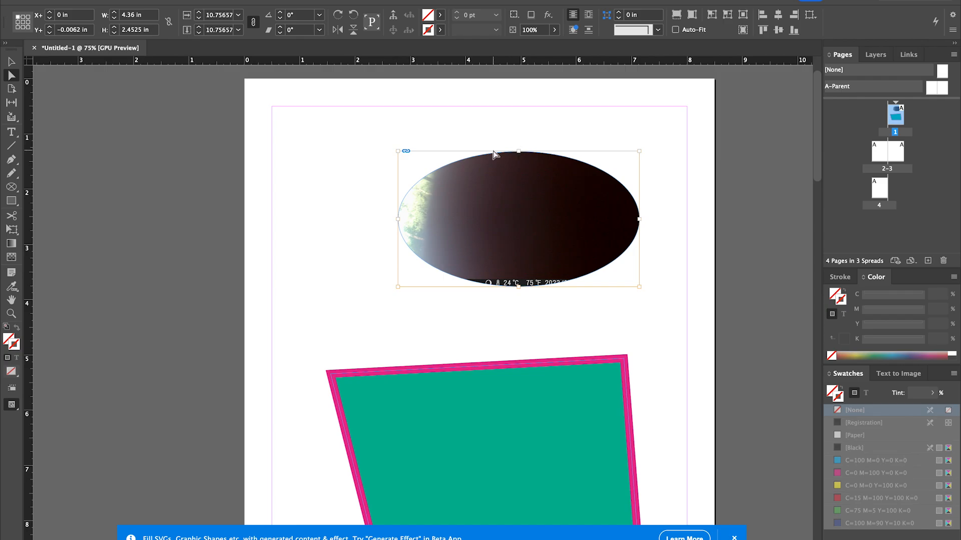
pyautogui.click(12, 62)
pyautogui.click(488, 213)
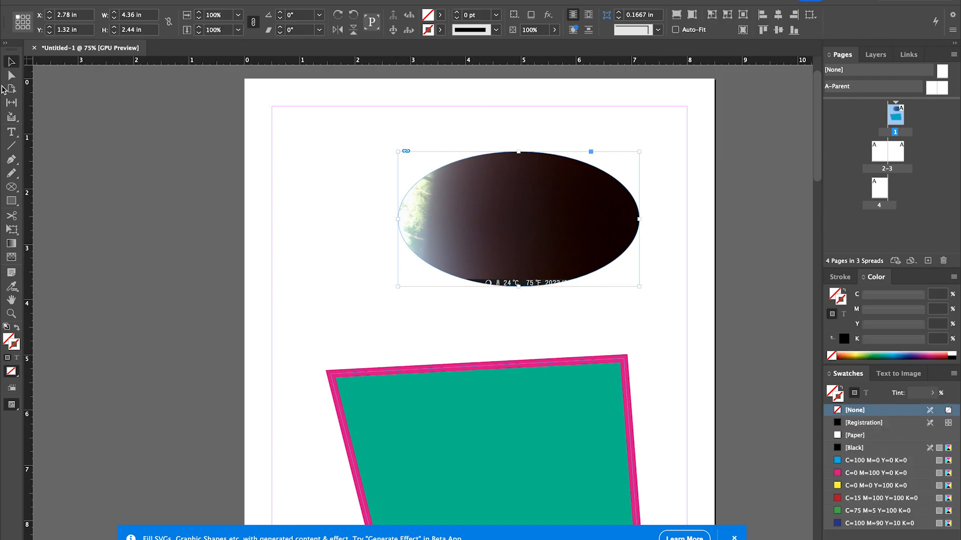
pyautogui.click(12, 76)
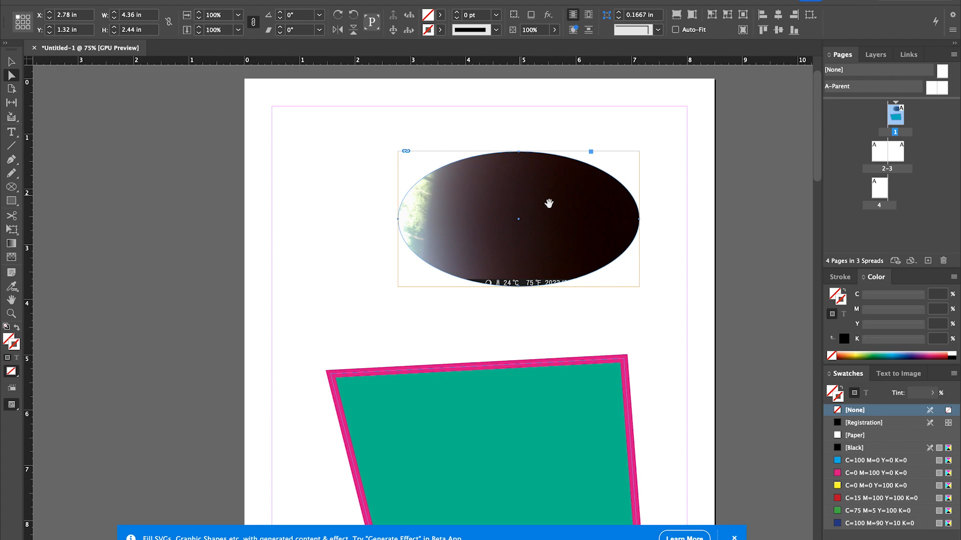
pyautogui.moveTo(640, 223)
pyautogui.mouseDown()
pyautogui.moveTo(611, 237)
pyautogui.moveTo(601, 224)
pyautogui.moveTo(626, 228)
pyautogui.mouseUp()
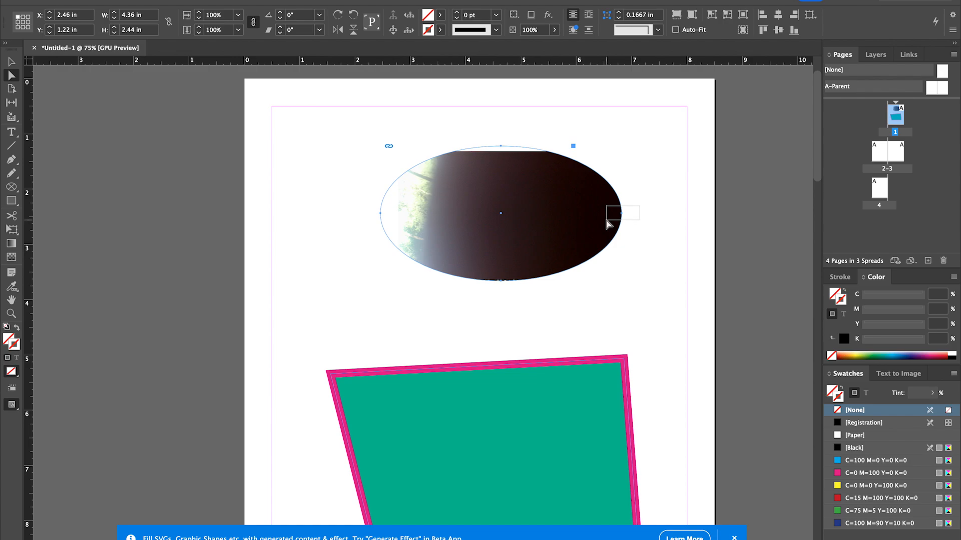
# - Reshape the ellipse frame by pulling its right anchor point inward to about X 4.25 in, Y 2.5 in and swinging its direction handle outward
pyautogui.click(621, 214)
pyautogui.moveTo(622, 215); pyautogui.dragTo(480, 221)
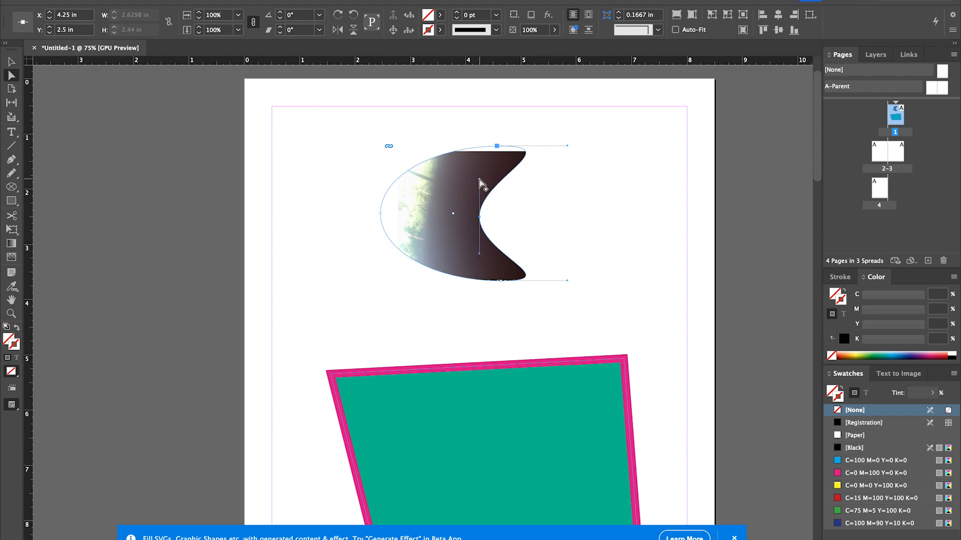
pyautogui.moveTo(479, 183); pyautogui.dragTo(571, 210)
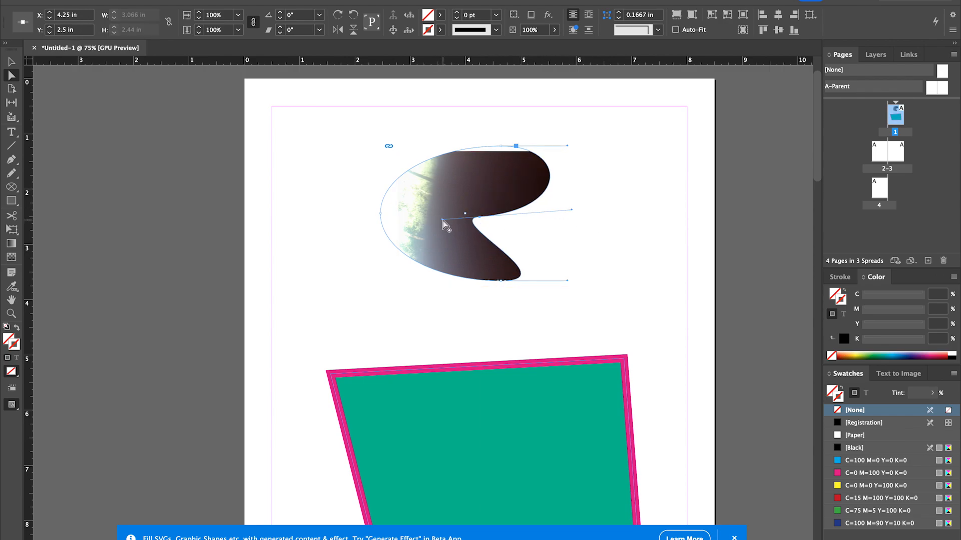
# - Swing the notch's direction handle down and outward, refit the image to fill the reshaped frame proportionally, and deselect it
pyautogui.moveTo(443, 221); pyautogui.dragTo(425, 234)
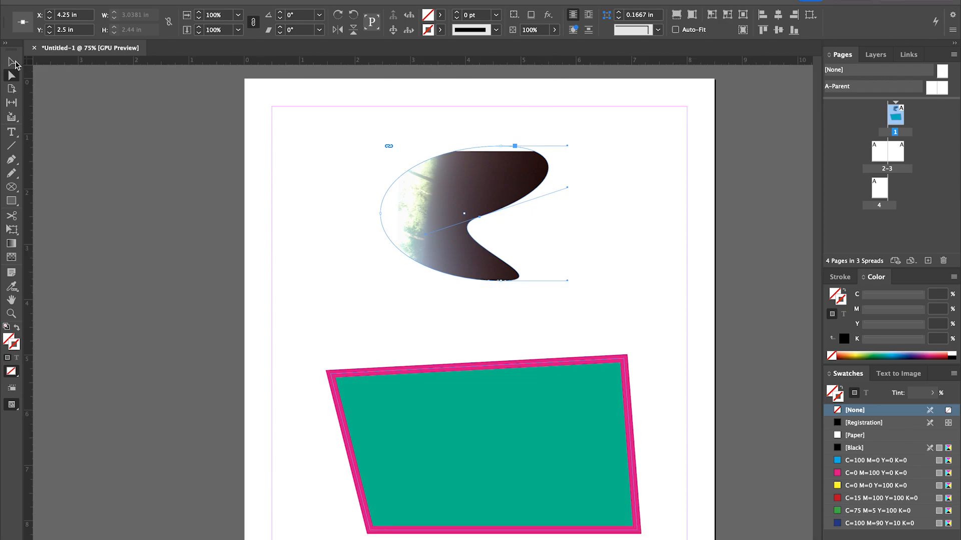
pyautogui.click(13, 62)
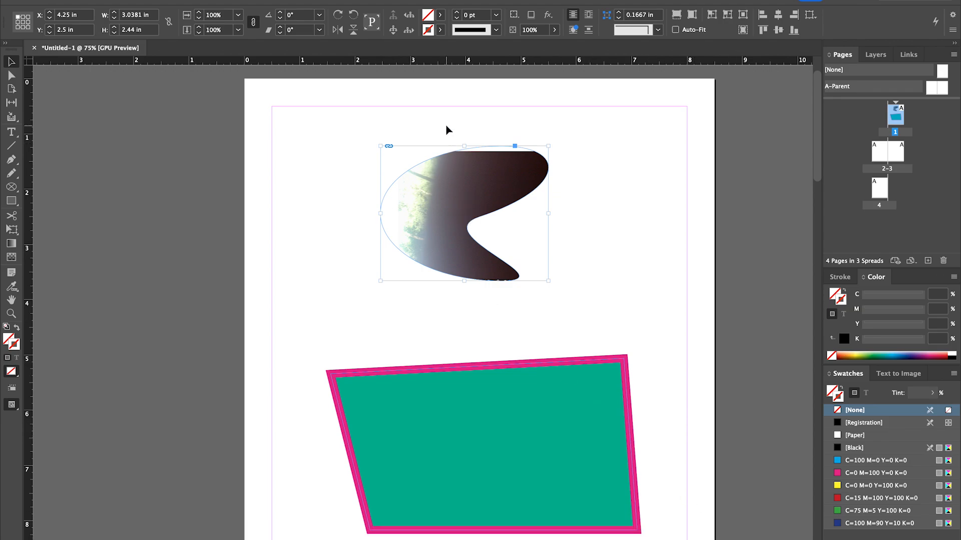
pyautogui.click(675, 15)
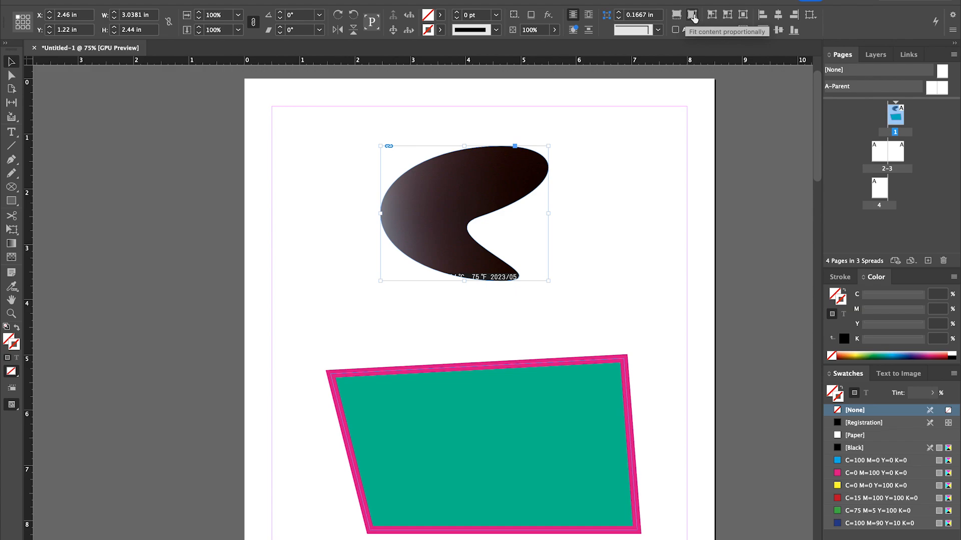
pyautogui.click(675, 15)
pyautogui.click(675, 15)
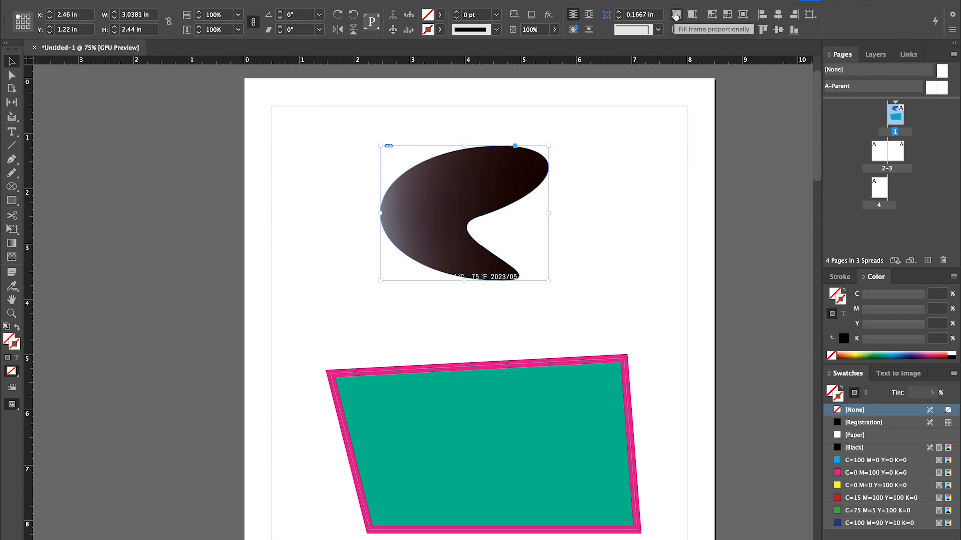
pyautogui.click(691, 15)
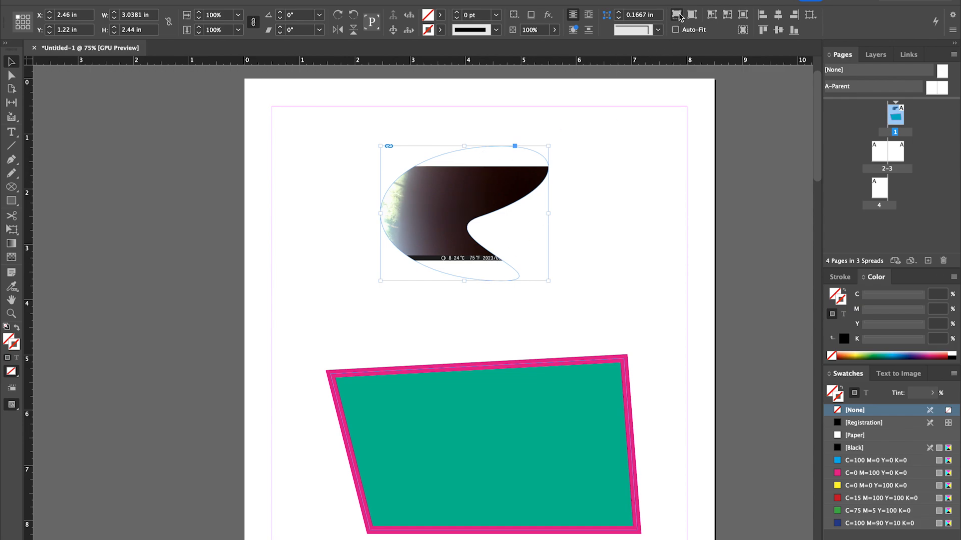
pyautogui.click(676, 14)
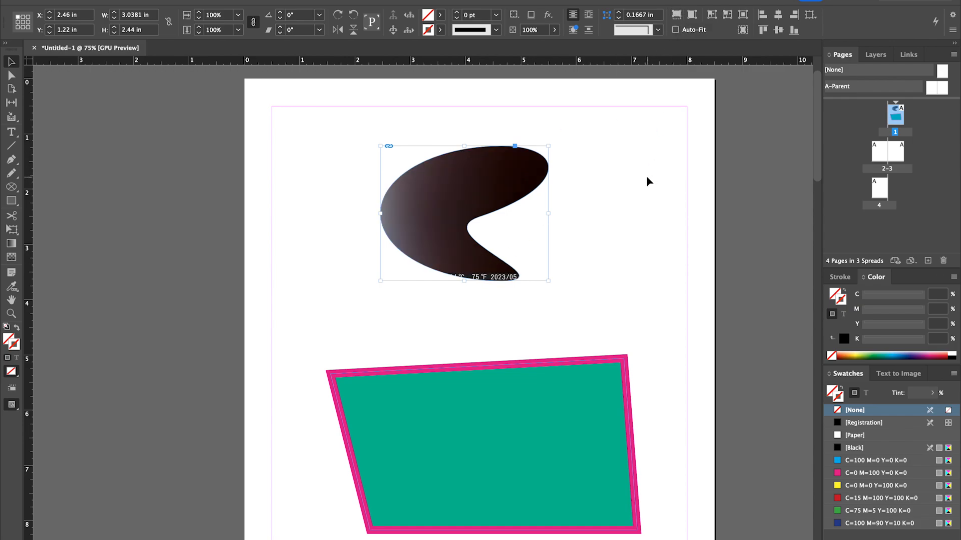
pyautogui.click(622, 190)
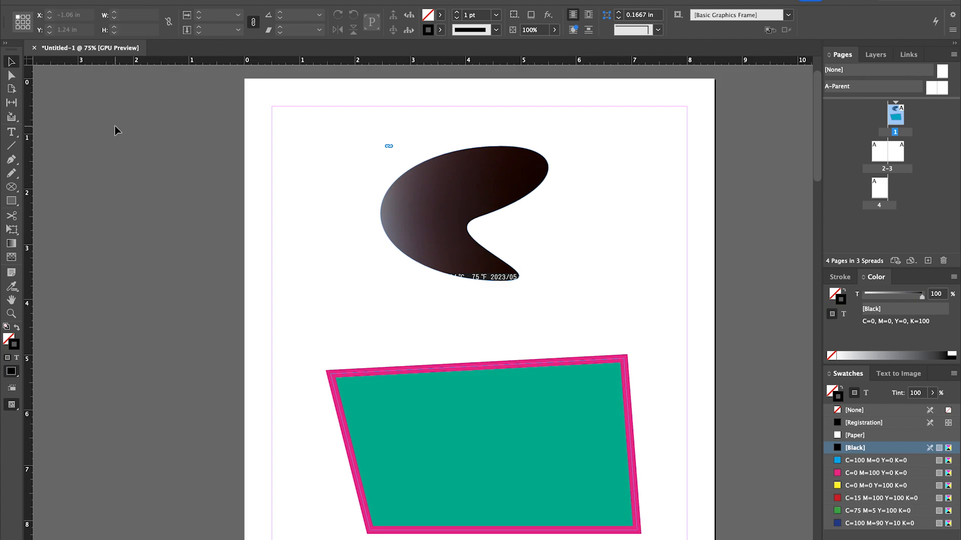
pyautogui.click(79, 0)
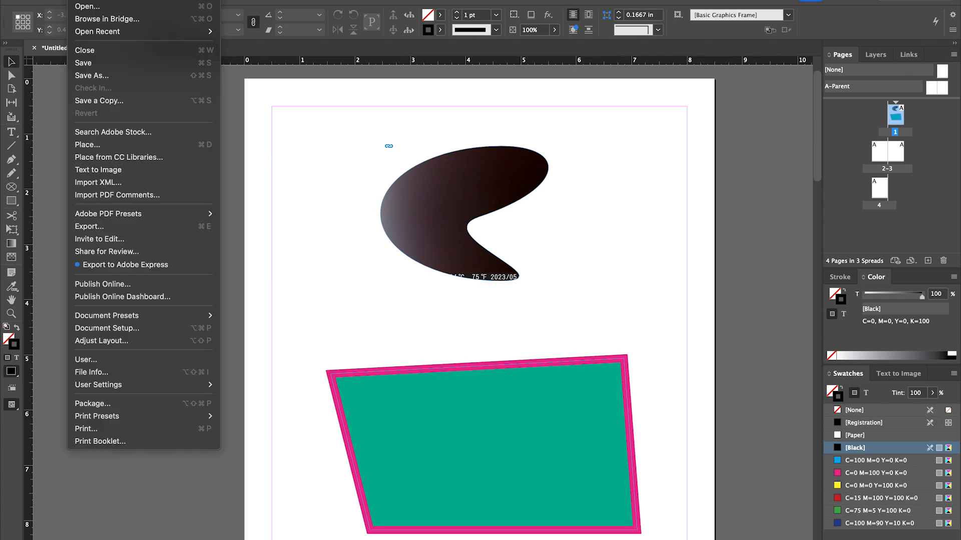
pyautogui.click(92, 228)
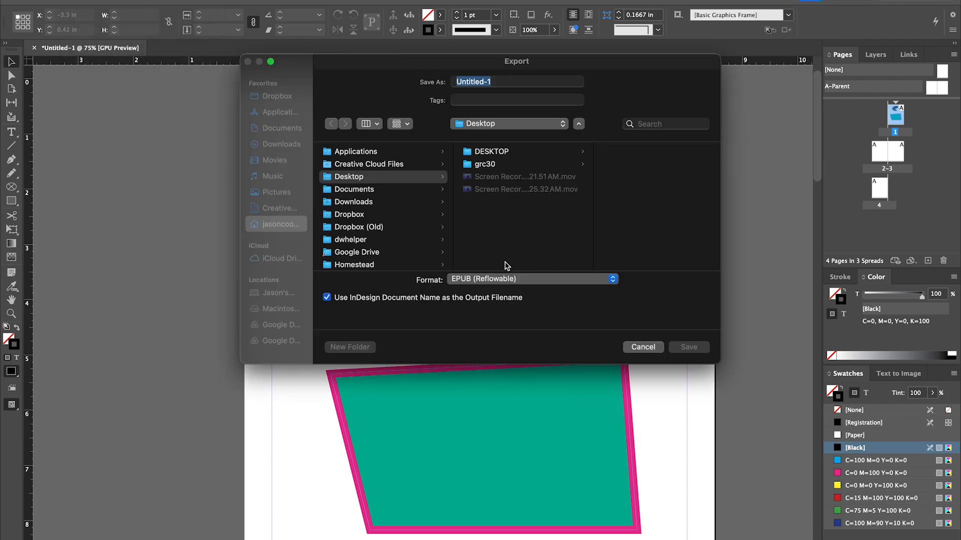
pyautogui.click(641, 348)
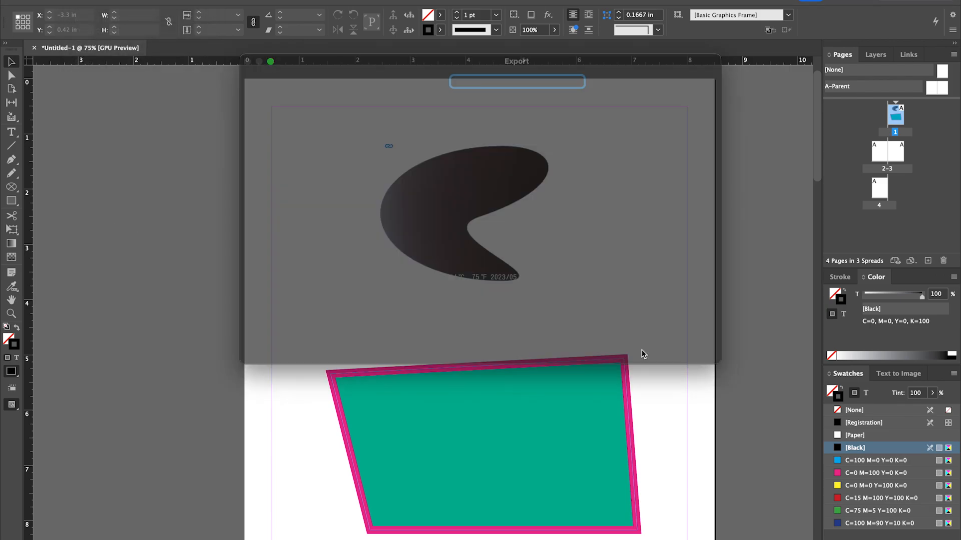
# - Start saving the document on the computer, choosing the grc30_250122 folder inside grc30 on the Desktop
pyautogui.click(78, 0)
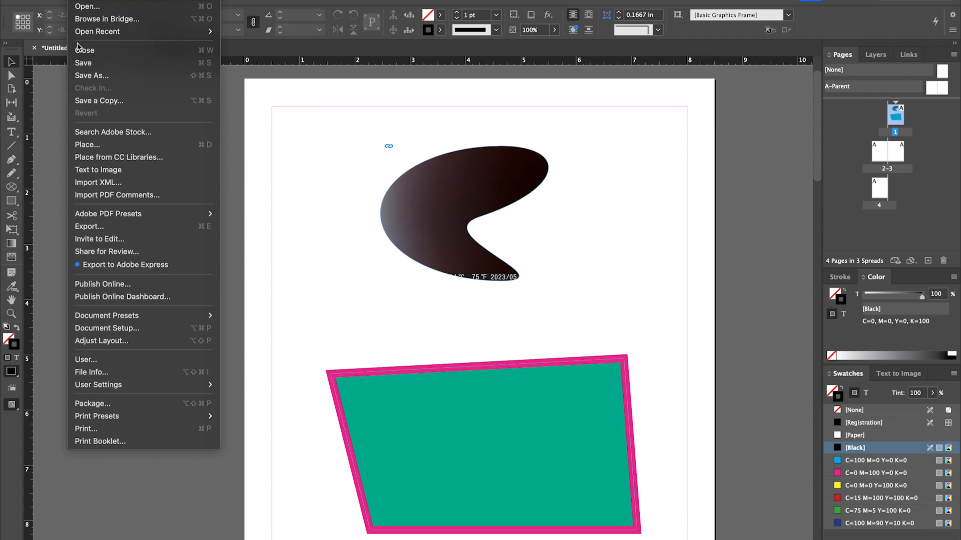
pyautogui.click(78, 64)
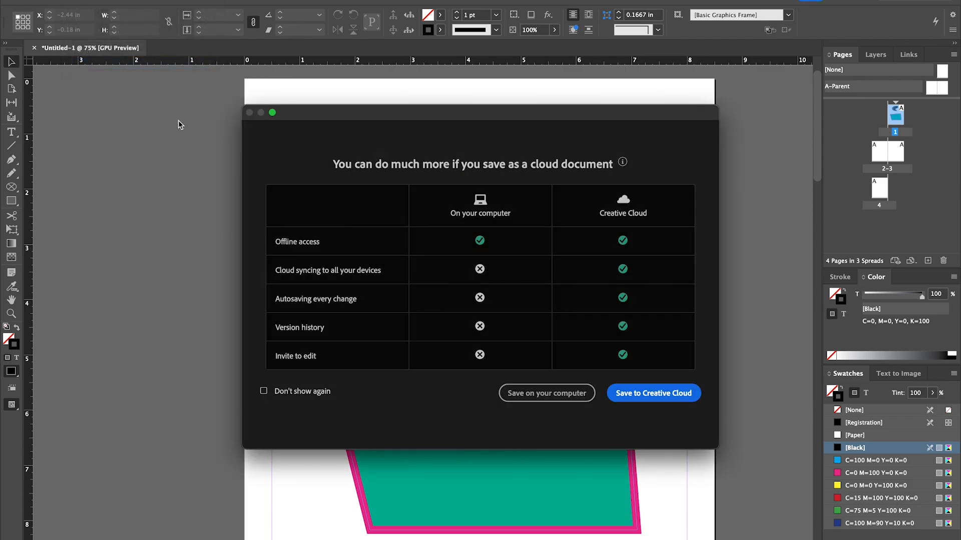
pyautogui.click(541, 394)
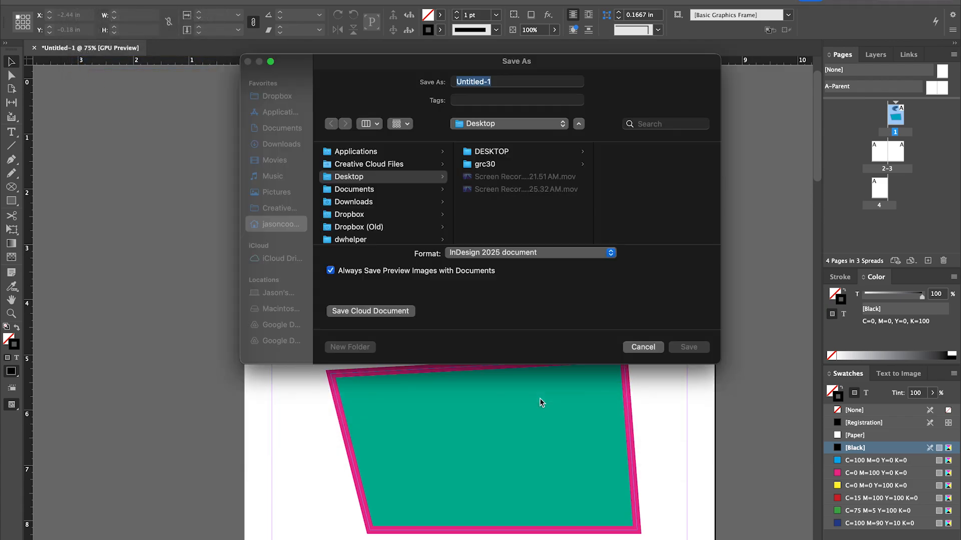
pyautogui.click(494, 166)
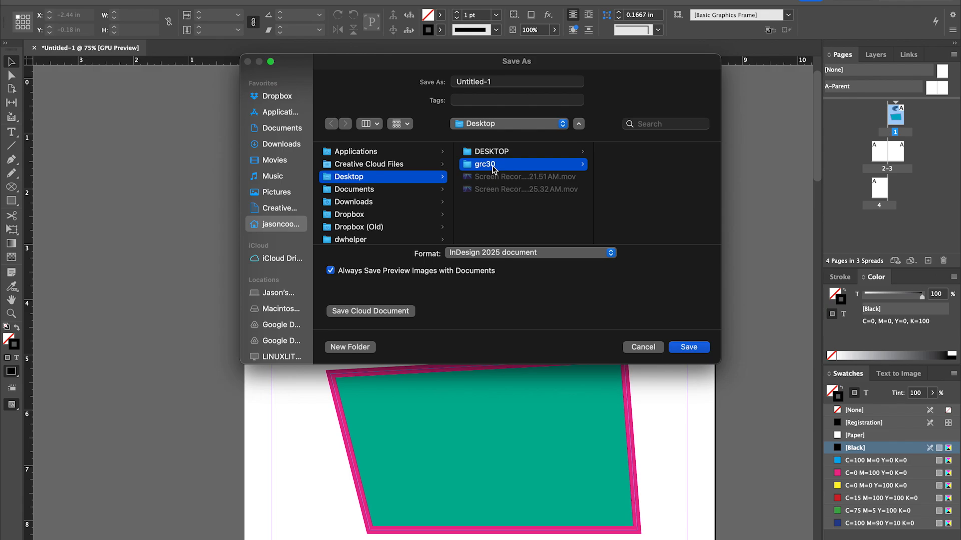
pyautogui.click(615, 153)
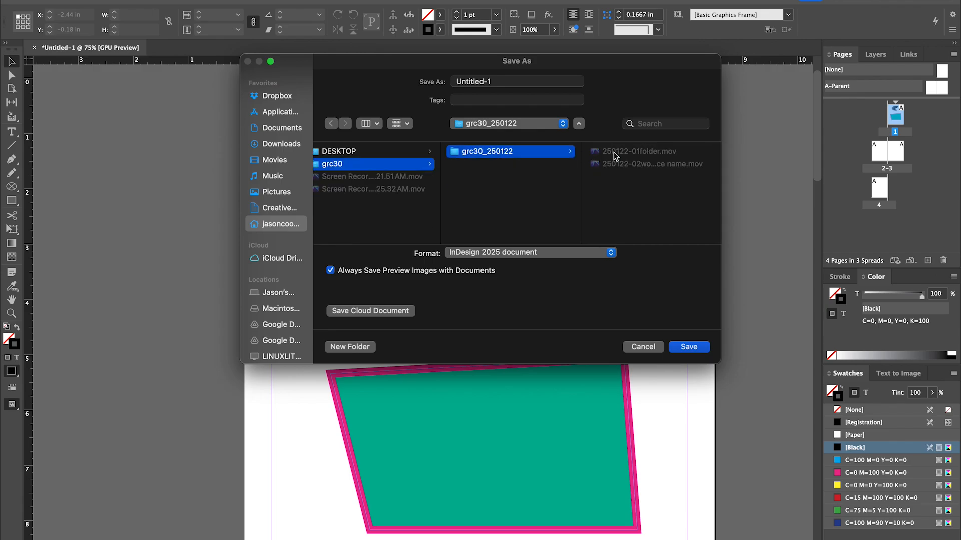
# - Name the file grc30_250122_lect_lastname_f and save it as an InDesign 2025 document
pyautogui.click(490, 82)
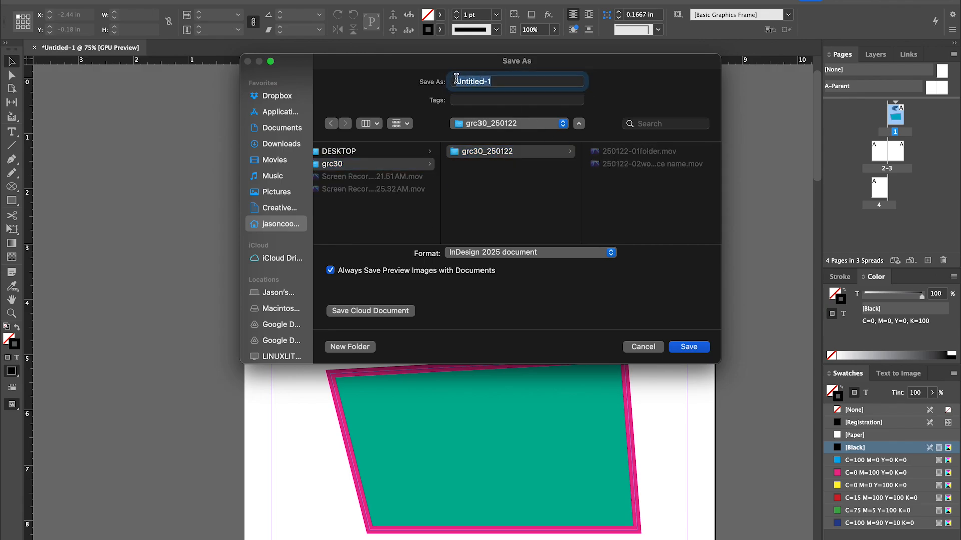
pyautogui.write('grc30')
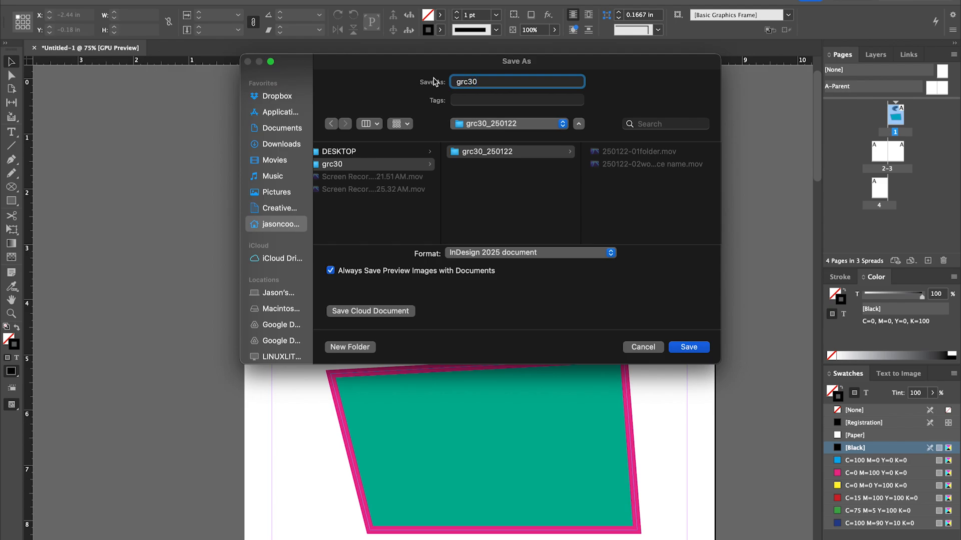
pyautogui.write('250122_lect')
pyautogui.click(506, 82)
pyautogui.press('BackSpace')
pyautogui.press('BackSpace')
pyautogui.write('22')
pyautogui.write('_')
pyautogui.write('lastname_f')
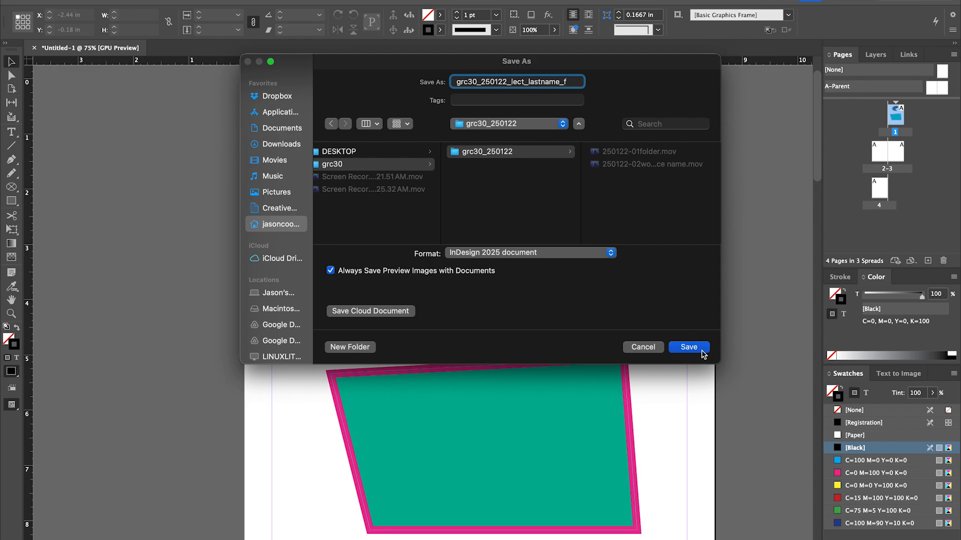
pyautogui.click(688, 347)
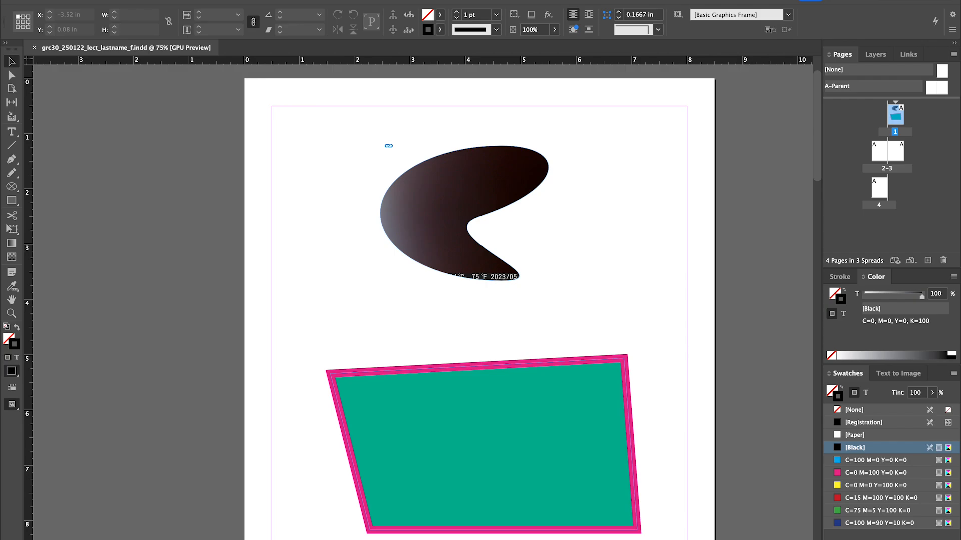
# - Export all pages as Adobe PDF (Print) under the same file name into the grc30_250122 folder, keeping the modified High Quality Print preset
pyautogui.click(78, 1)
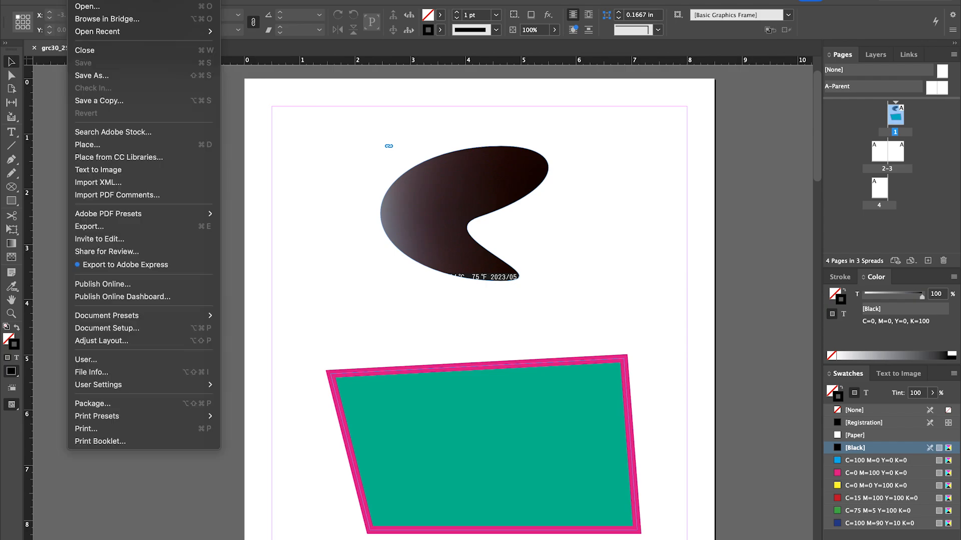
pyautogui.click(107, 227)
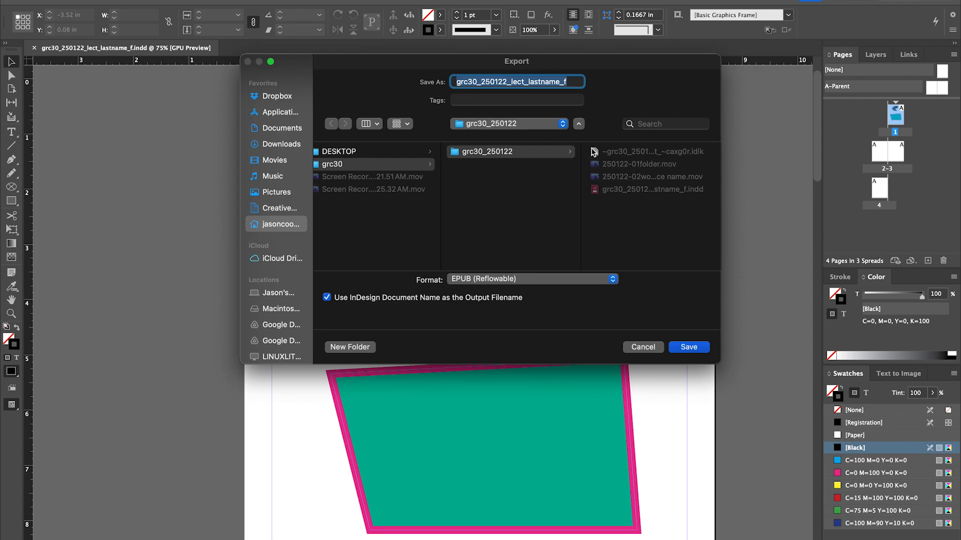
pyautogui.click(468, 282)
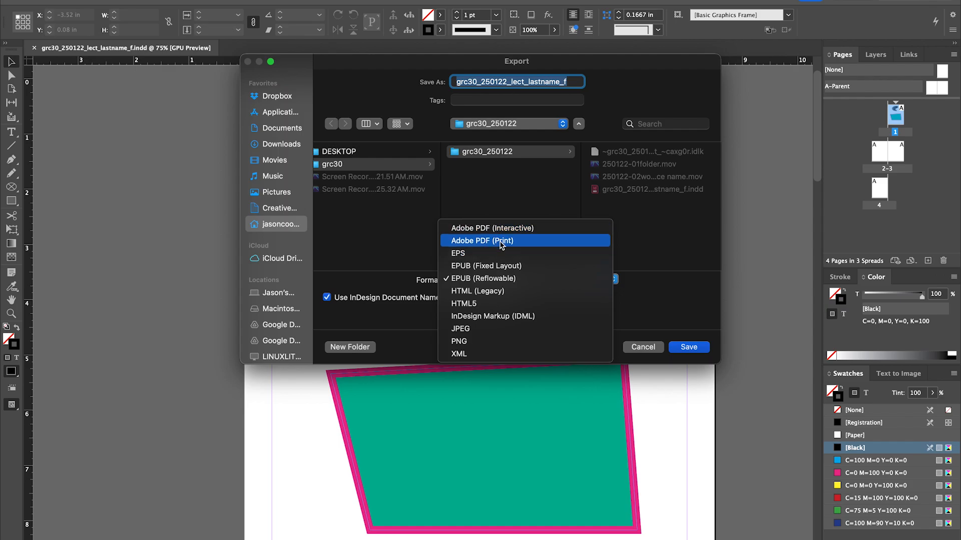
pyautogui.click(498, 242)
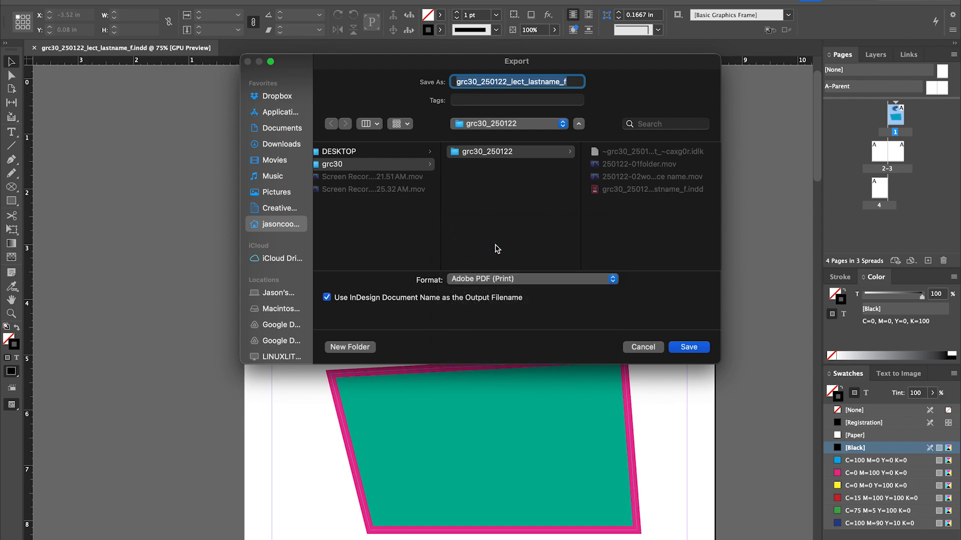
pyautogui.click(688, 347)
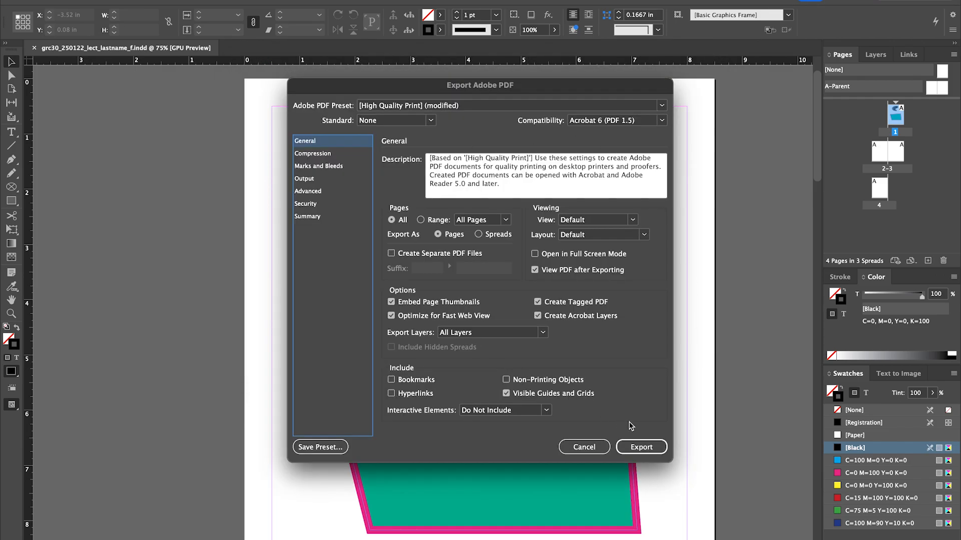
pyautogui.click(643, 448)
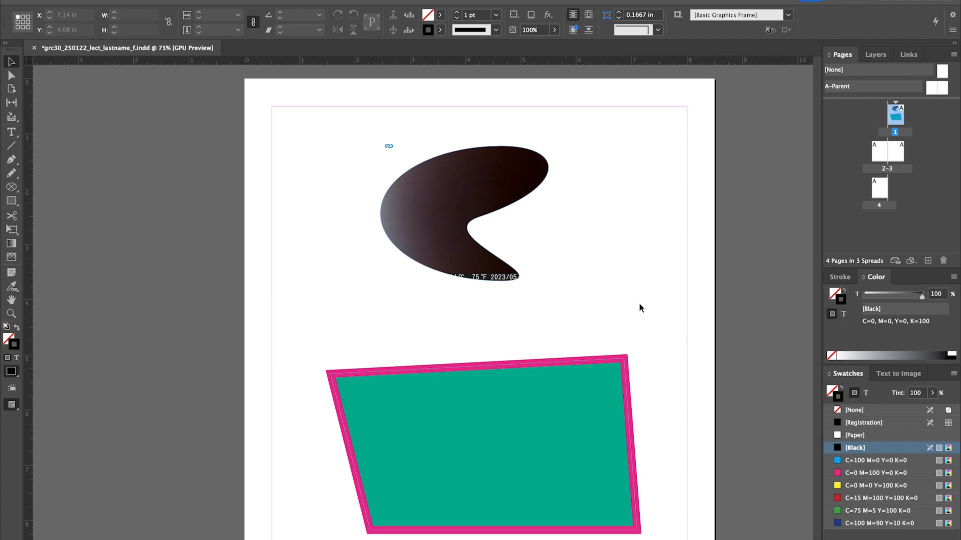
# - Switch to the desktop in Finder, open grc30_250122 inside grc30, and preview grc30_250122_lect_lastname_f.pdf
pyautogui.press('F11')
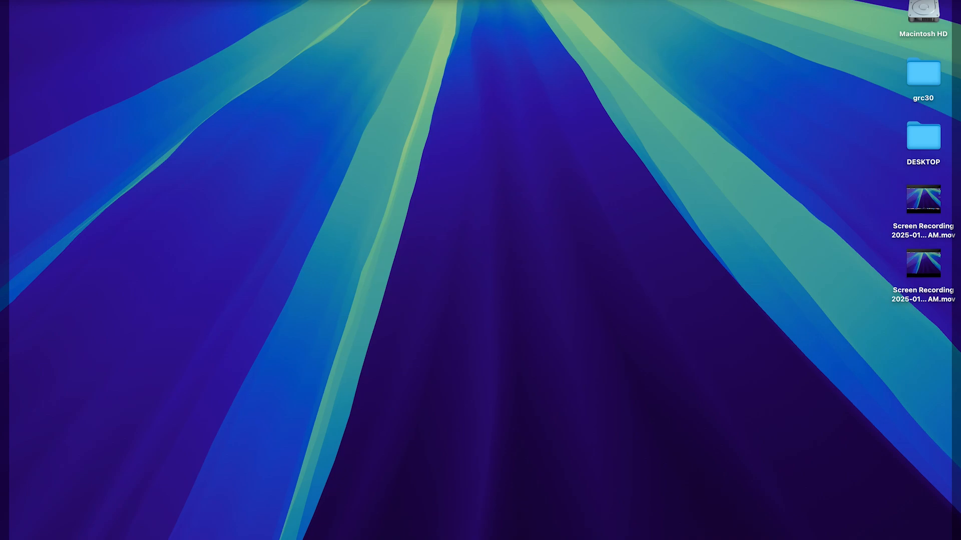
pyautogui.press('super+n')
pyautogui.moveTo(377, 146); pyautogui.dragTo(455, 141)
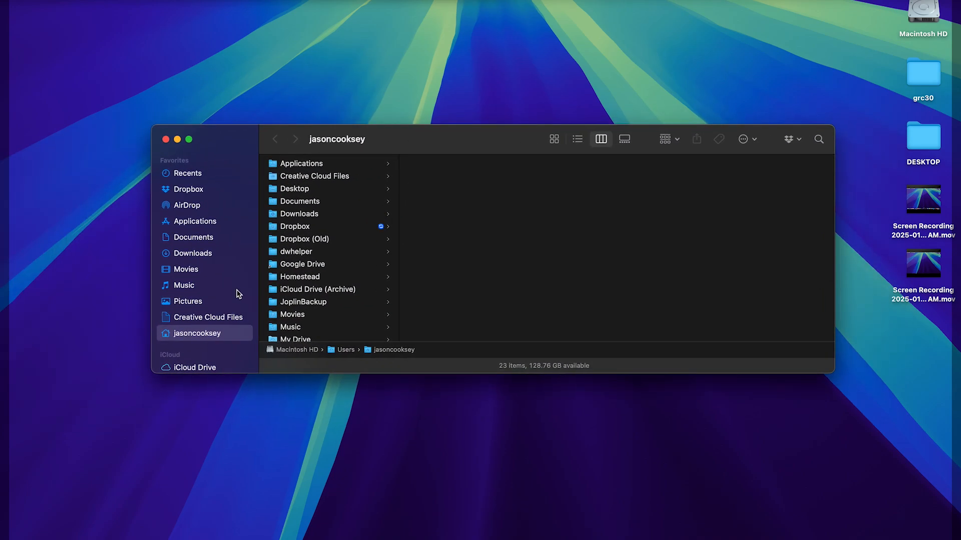
pyautogui.click(166, 139)
pyautogui.doubleClick(924, 65)
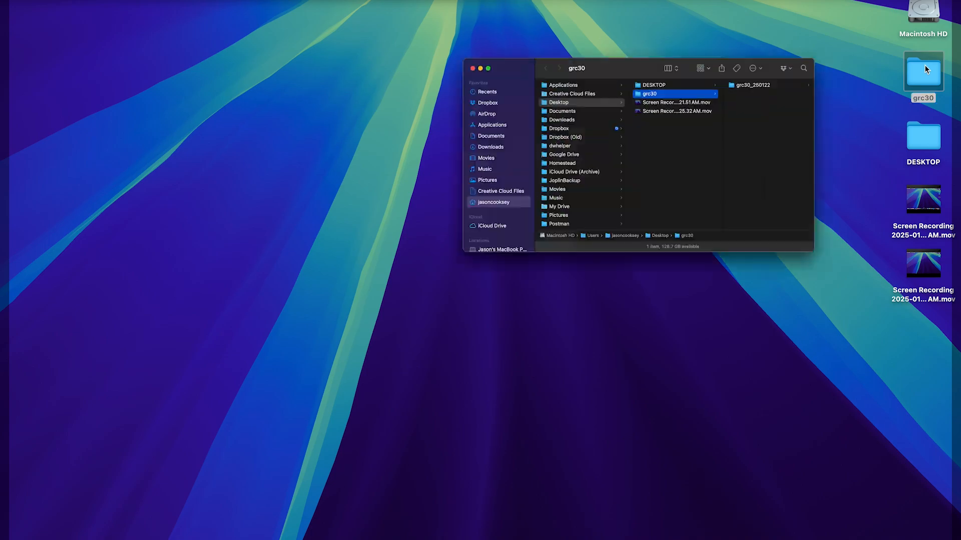
pyautogui.click(634, 102)
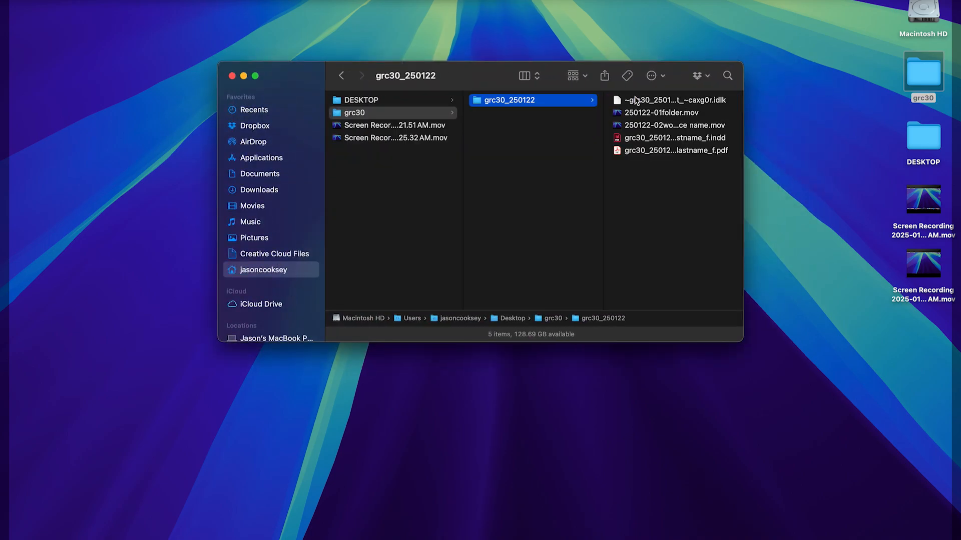
pyautogui.click(711, 151)
pyautogui.press('space')
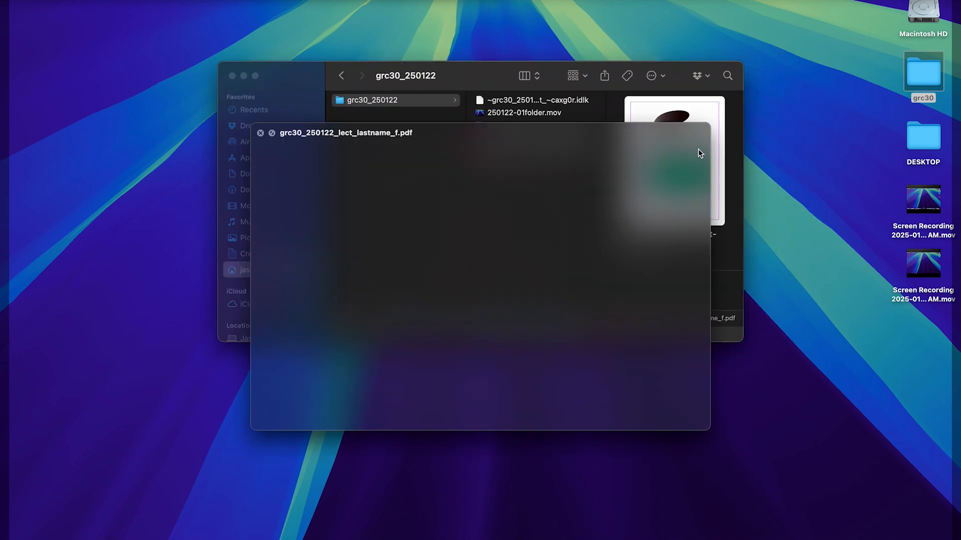